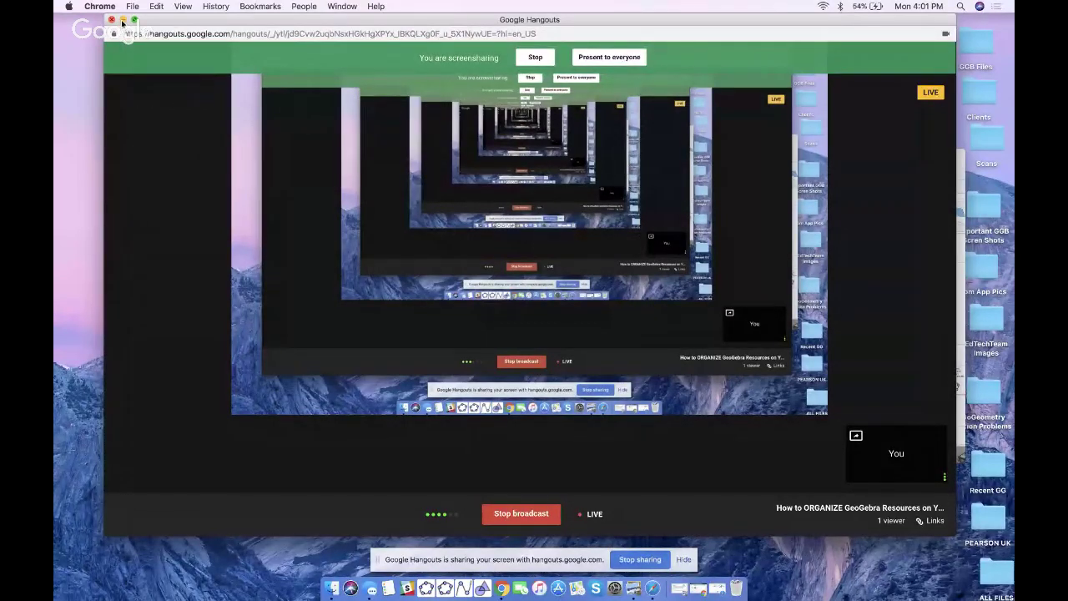
Minimise the Hangouts window, close the Finder window and switch to the GeoGebra home page in Safari
click(122, 20)
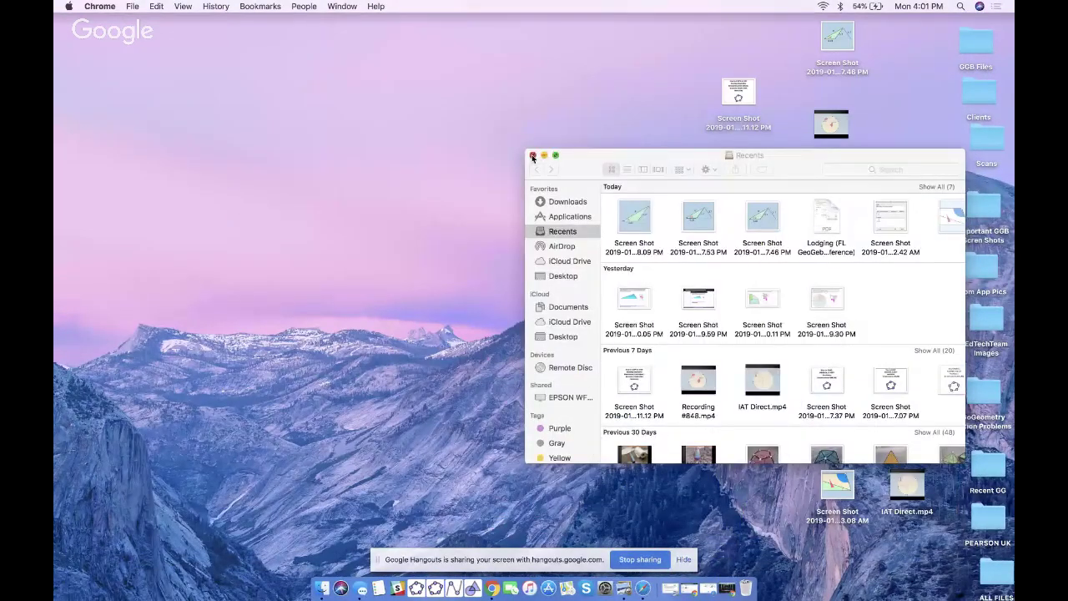
click(535, 155)
click(643, 589)
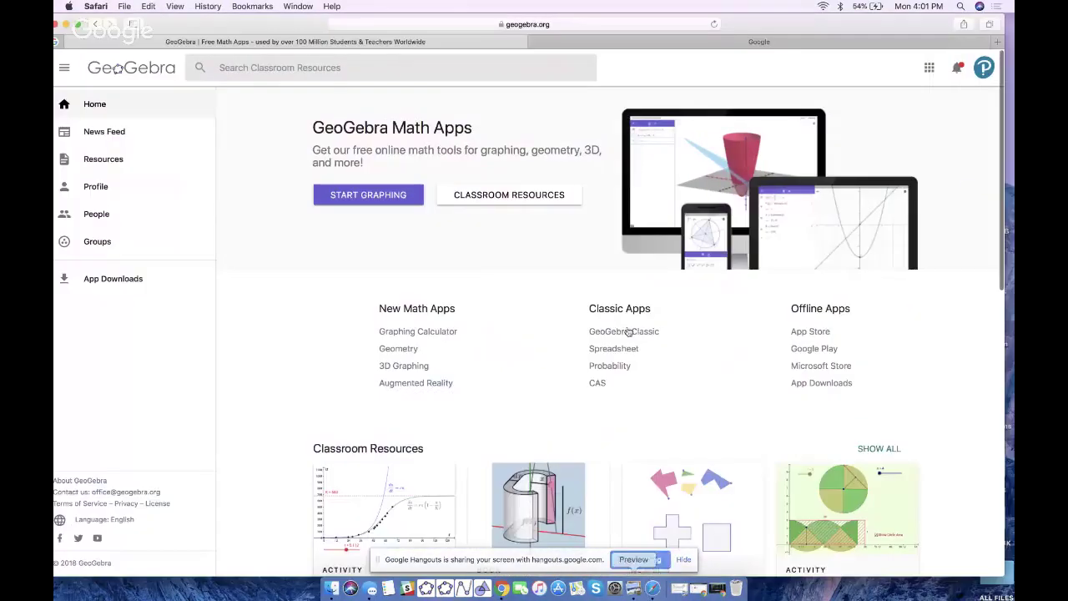
drag(837, 23, 843, 23)
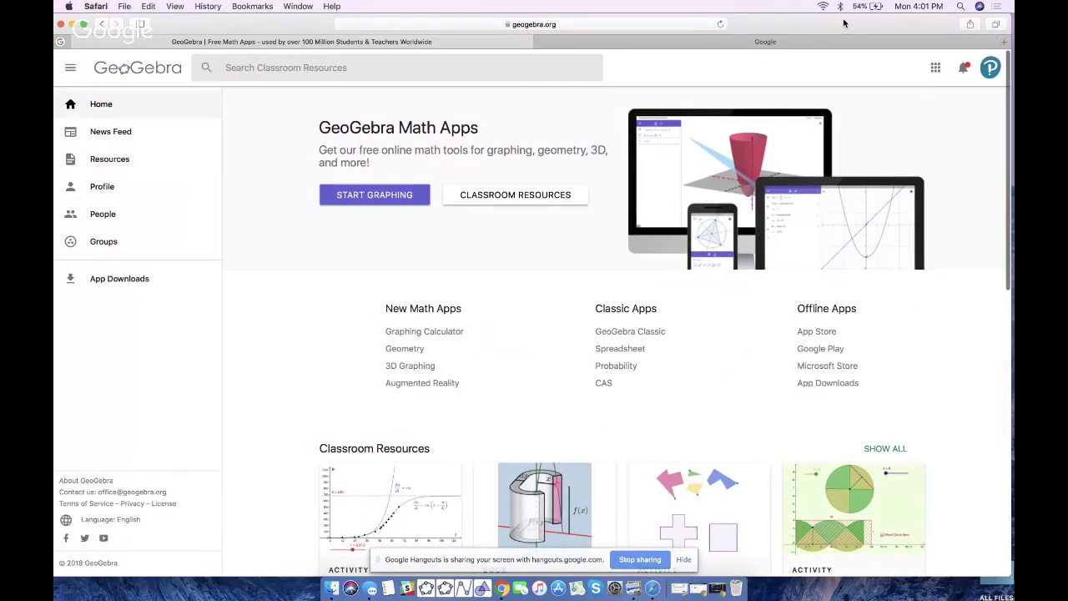
Sign out of the Pearson account and sign in with the saved username and password of the second listed test student account
click(993, 71)
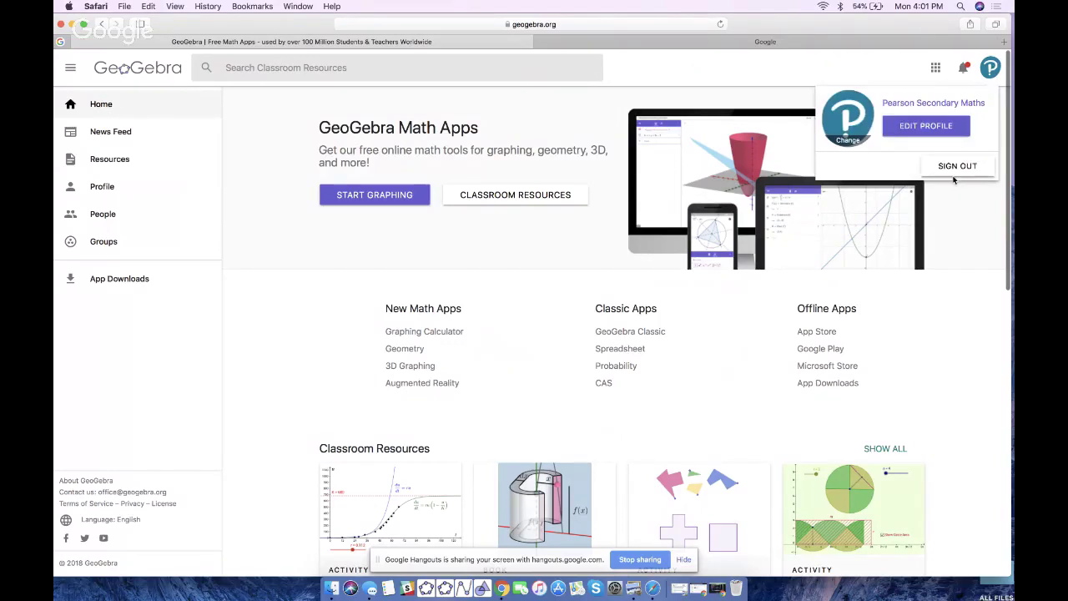
click(956, 167)
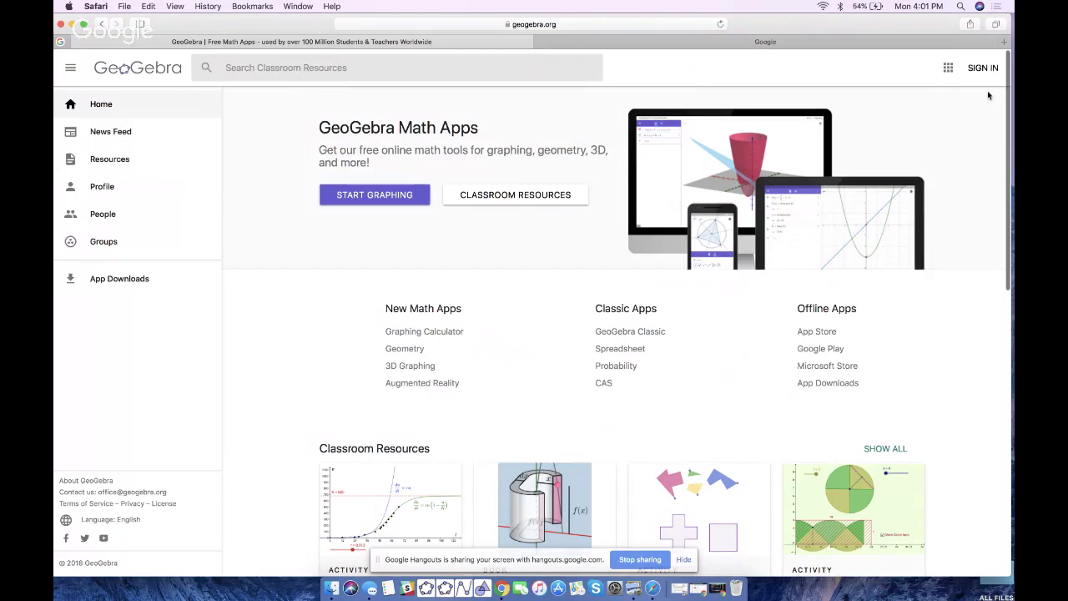
click(982, 72)
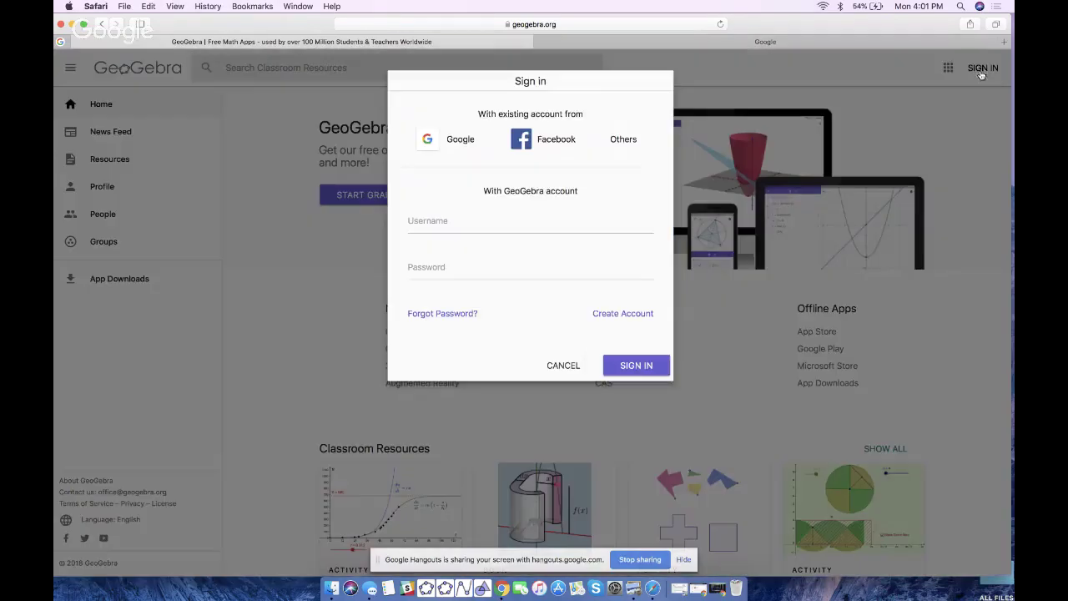
click(470, 233)
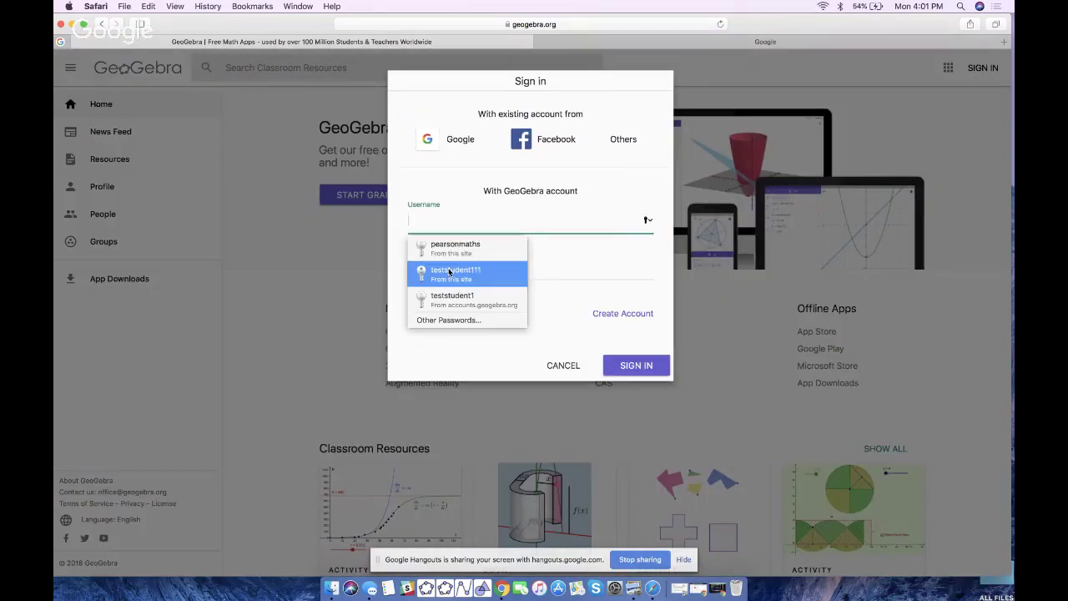
click(449, 272)
click(631, 368)
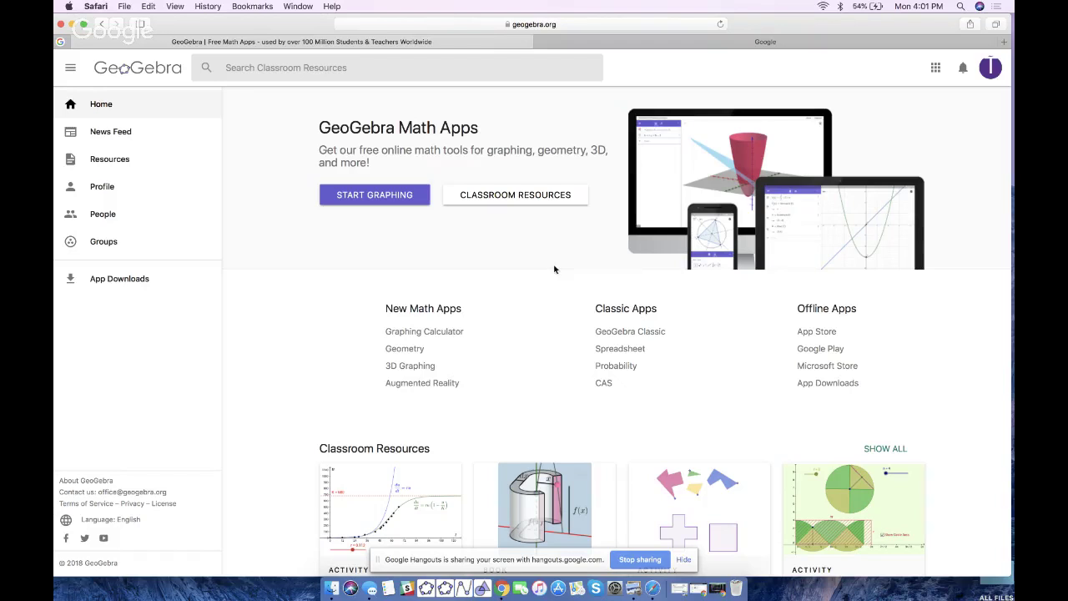
Open the profile page and look over the account's own resources
click(92, 188)
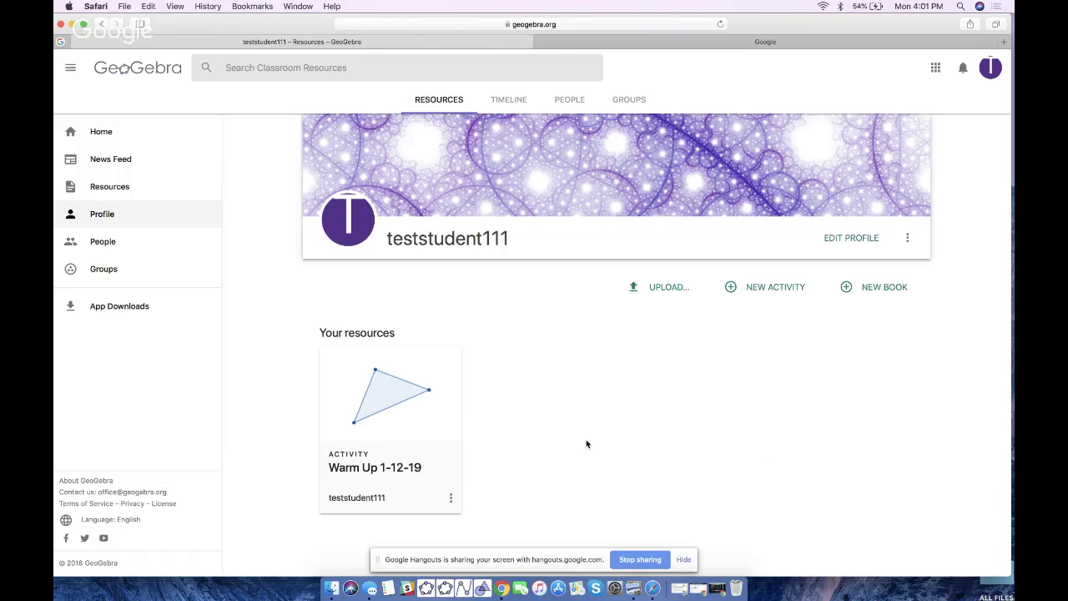
scroll(595, 411, down, 1)
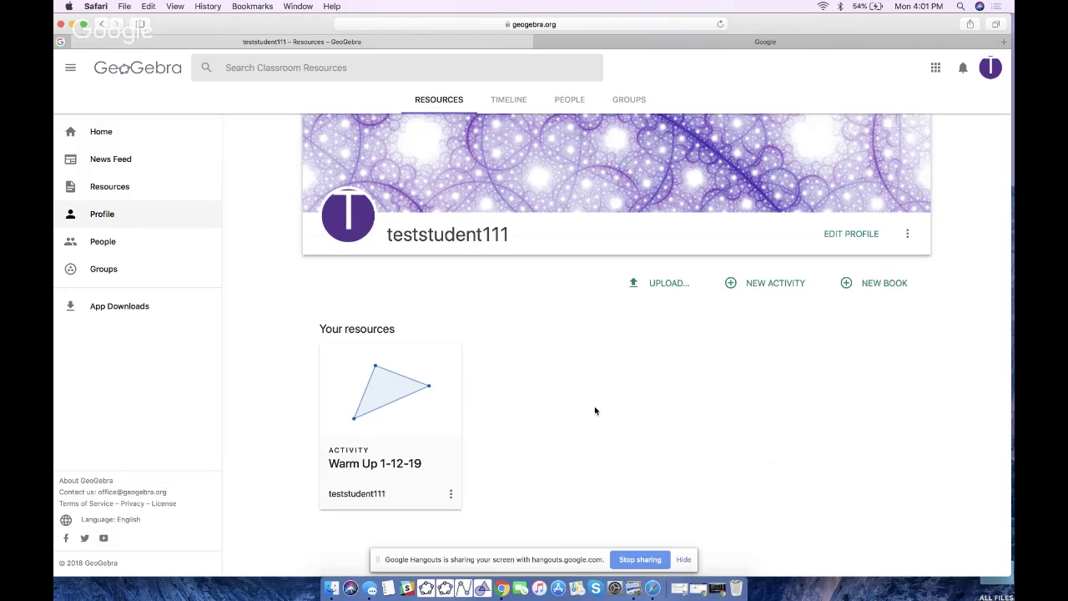
scroll(595, 411, up, 1)
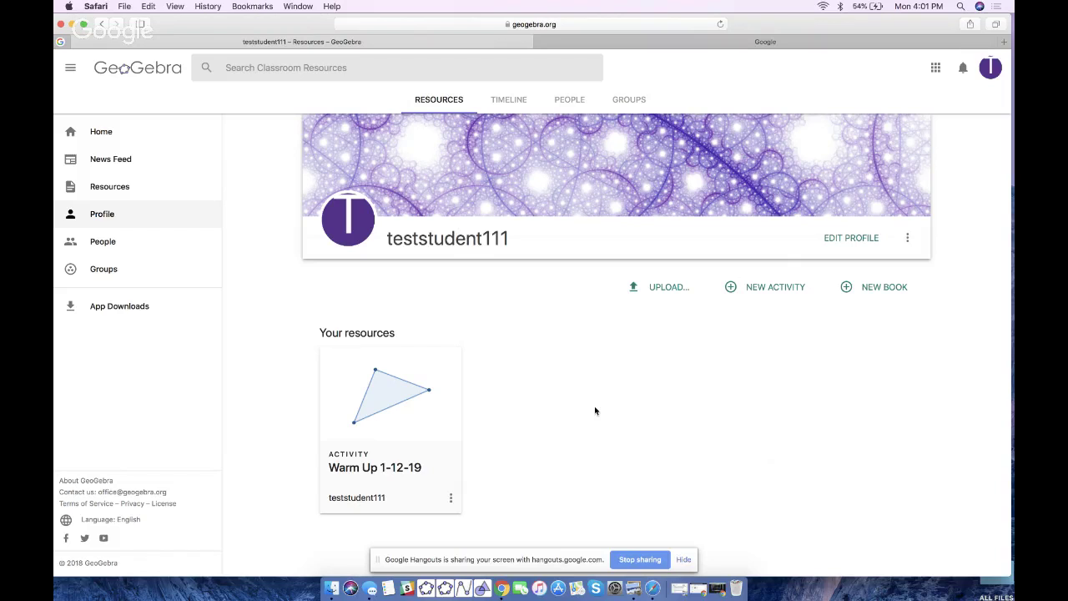
Search the classroom resources for "linear equation" and open the Graph the Line activity
click(335, 66)
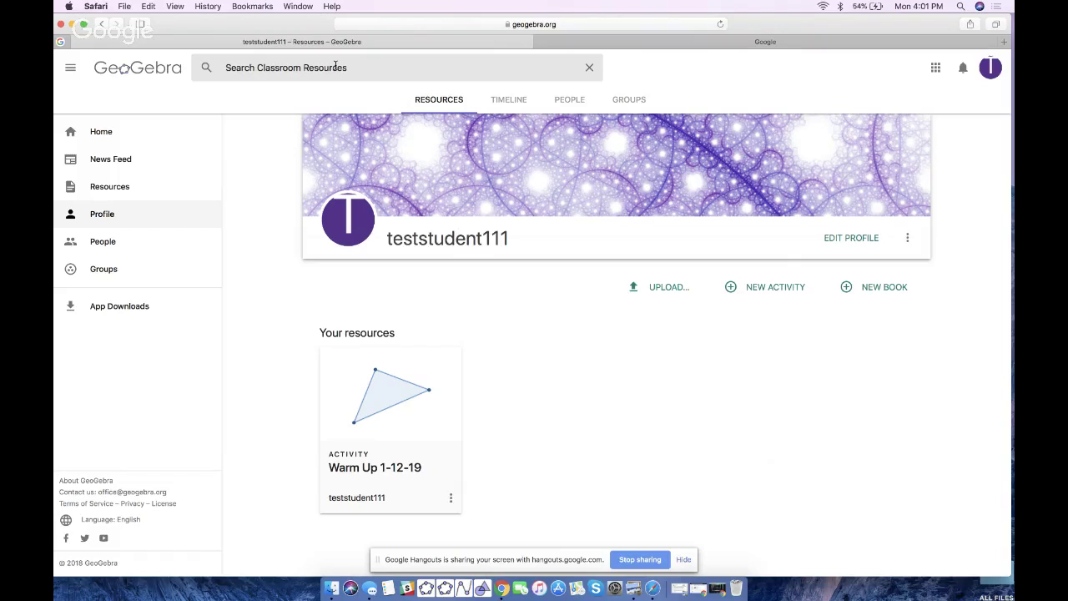
text(linear equation)
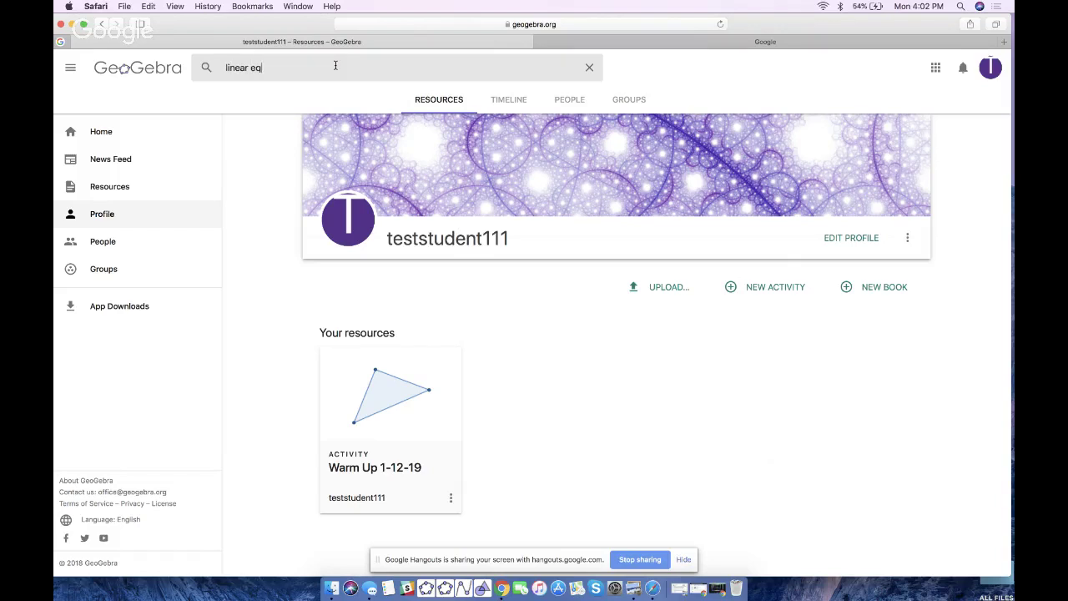
key(Return)
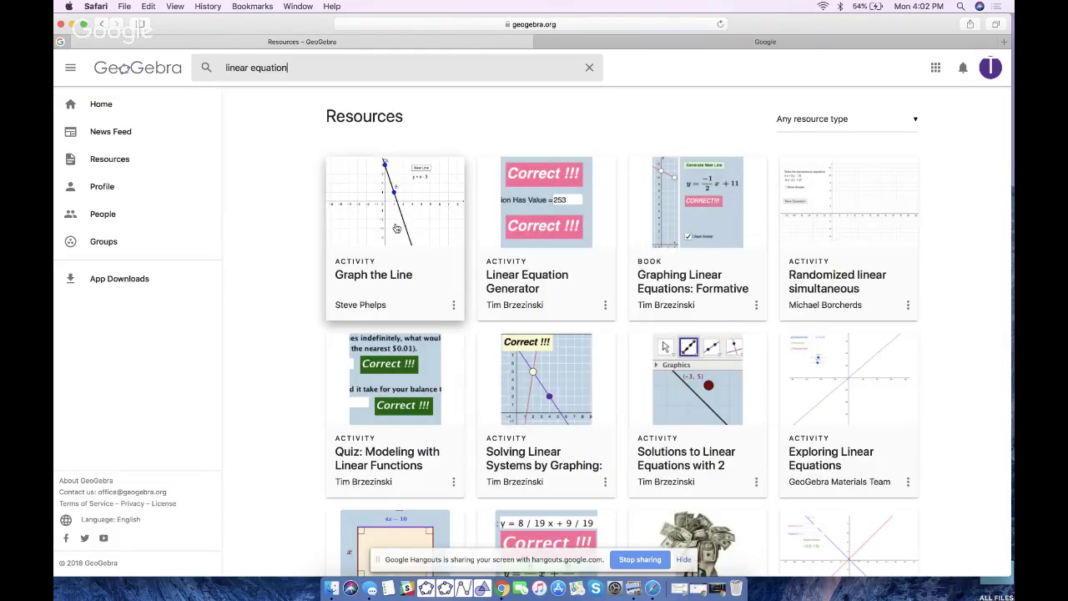
click(398, 229)
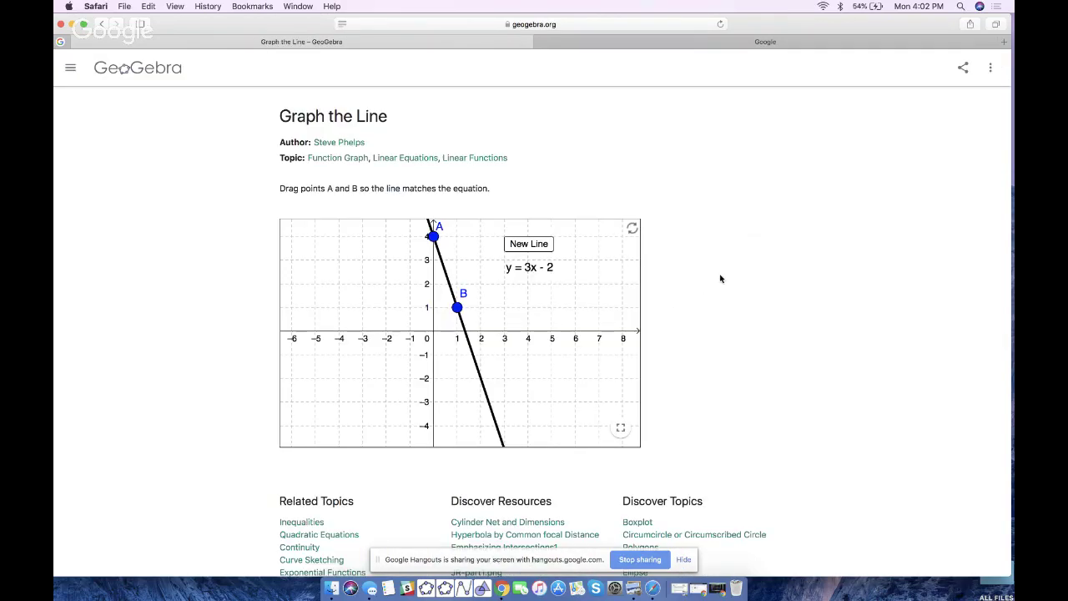
Match the line to y = 3x - 2 by placing point A at (0, -2) and point B at (1, 1)
drag(458, 309, 529, 354)
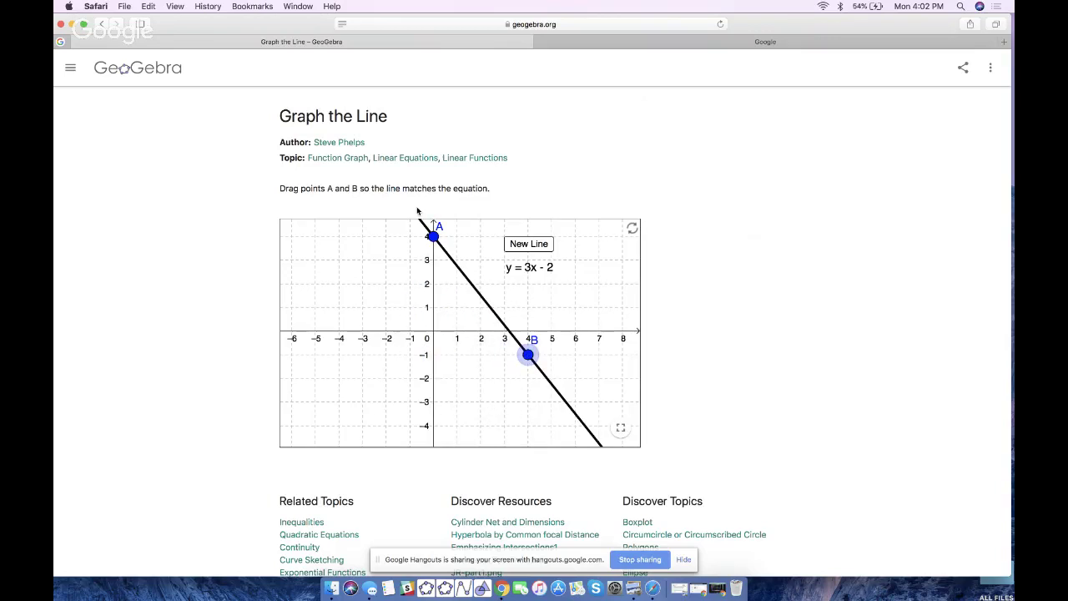
drag(434, 234, 435, 384)
drag(529, 356, 460, 312)
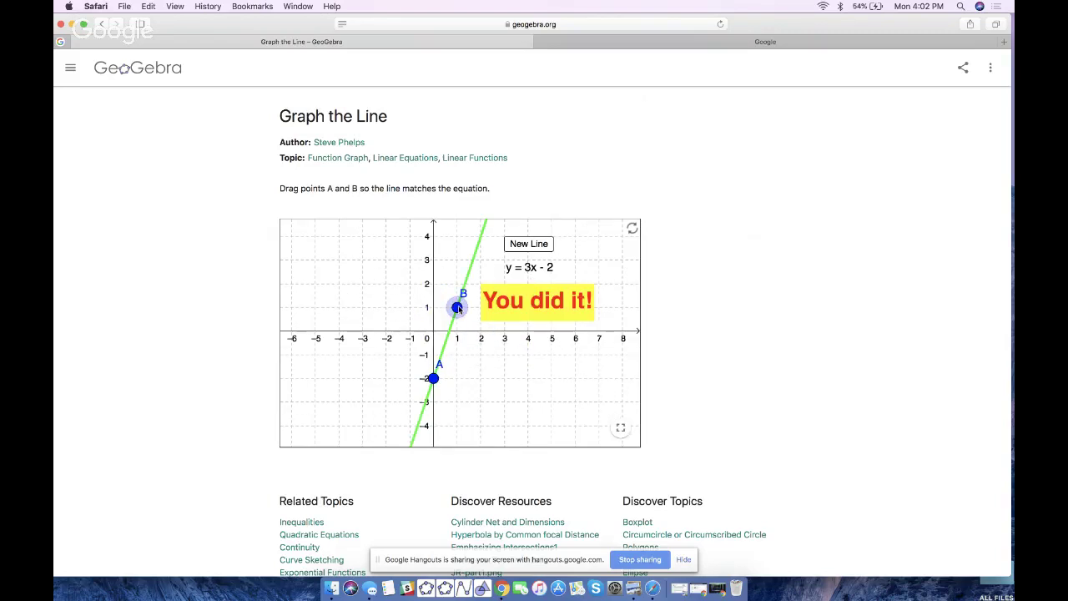
Generate a new line in the activity and move point A to (0, -2)
click(531, 243)
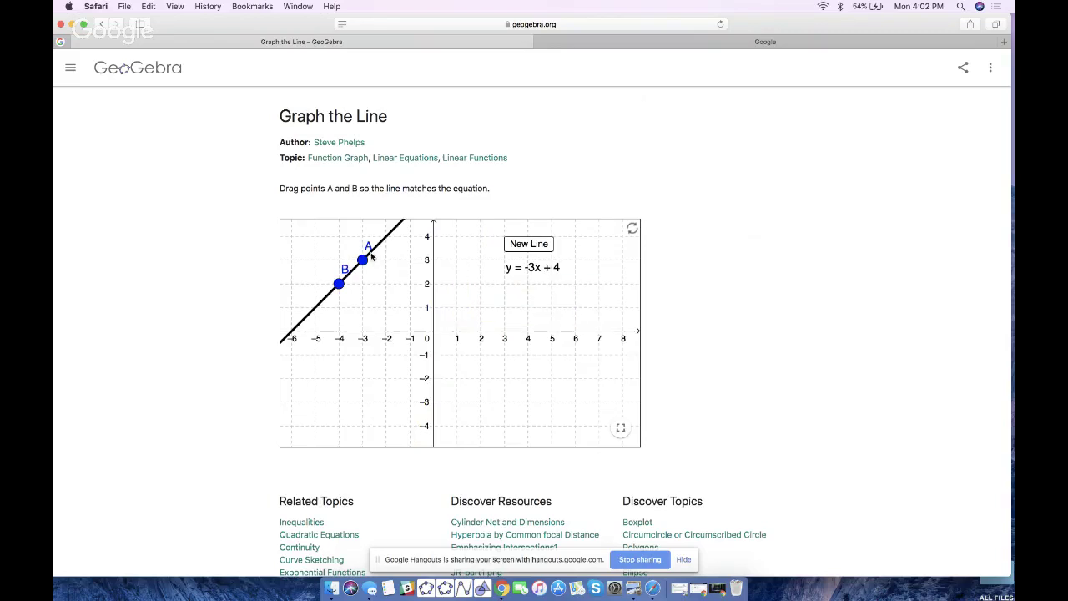
drag(367, 259, 434, 379)
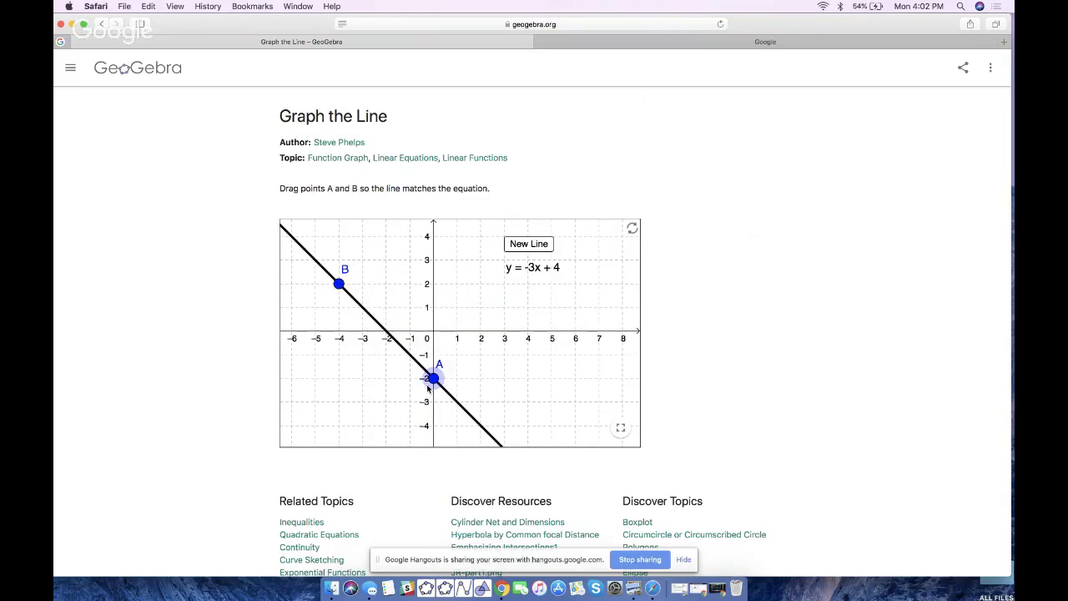
Add the Graph the Line activity to the favorites
click(991, 67)
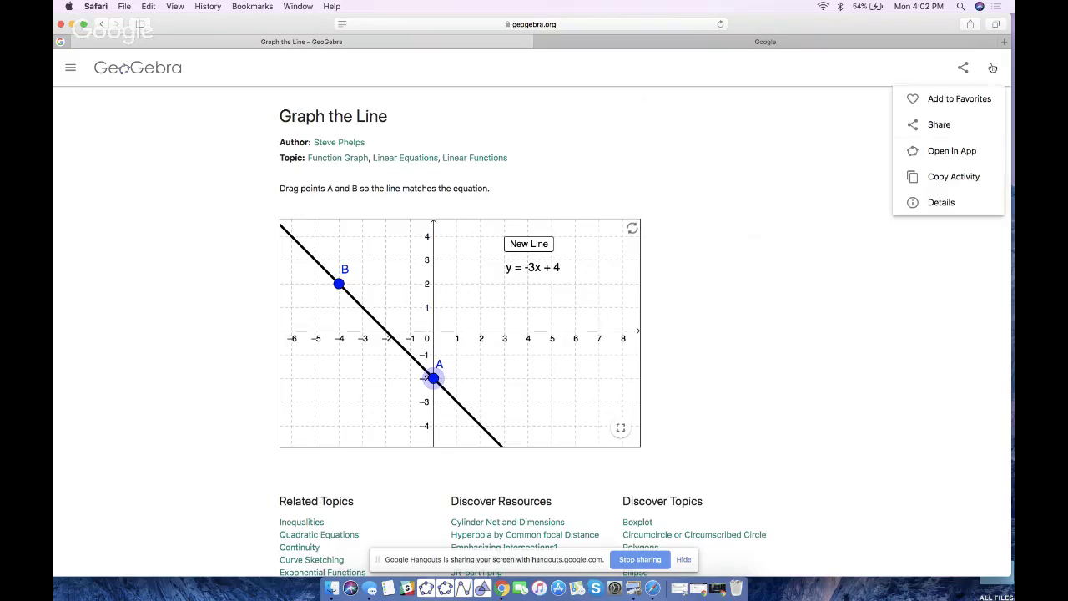
click(943, 101)
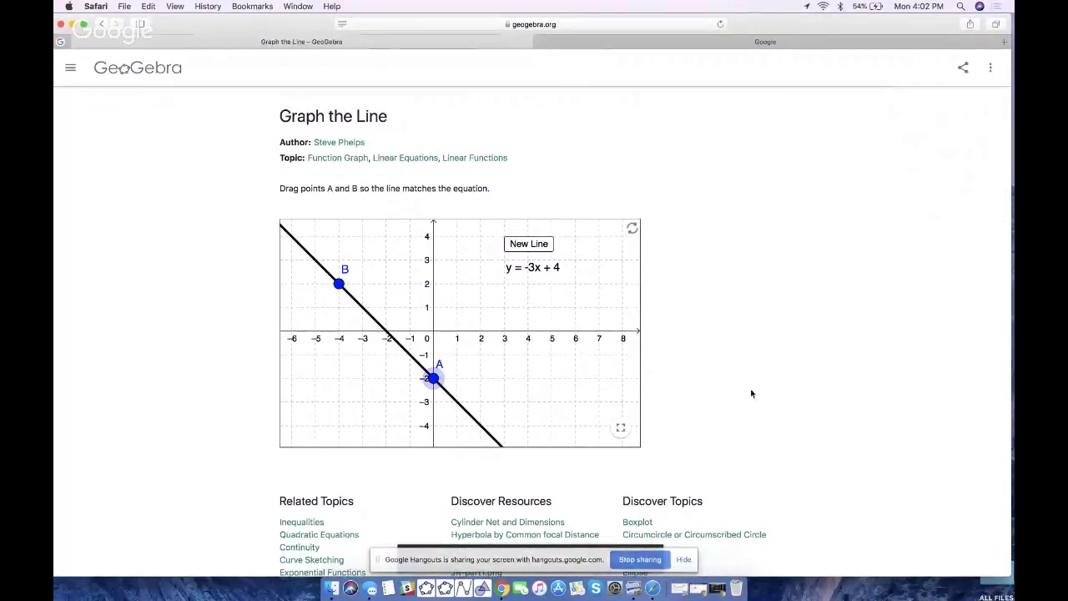
Search the classroom resources for "pythagorean theorem" and open the first activity of the Proofs Without Words book
click(125, 70)
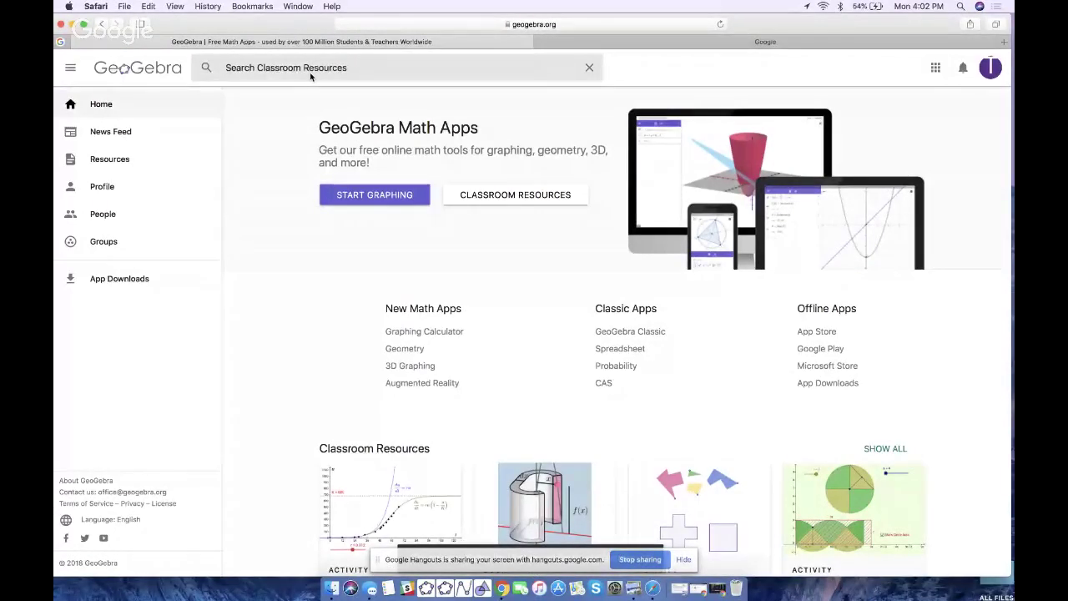
text(pythagorean theorem)
key(Return)
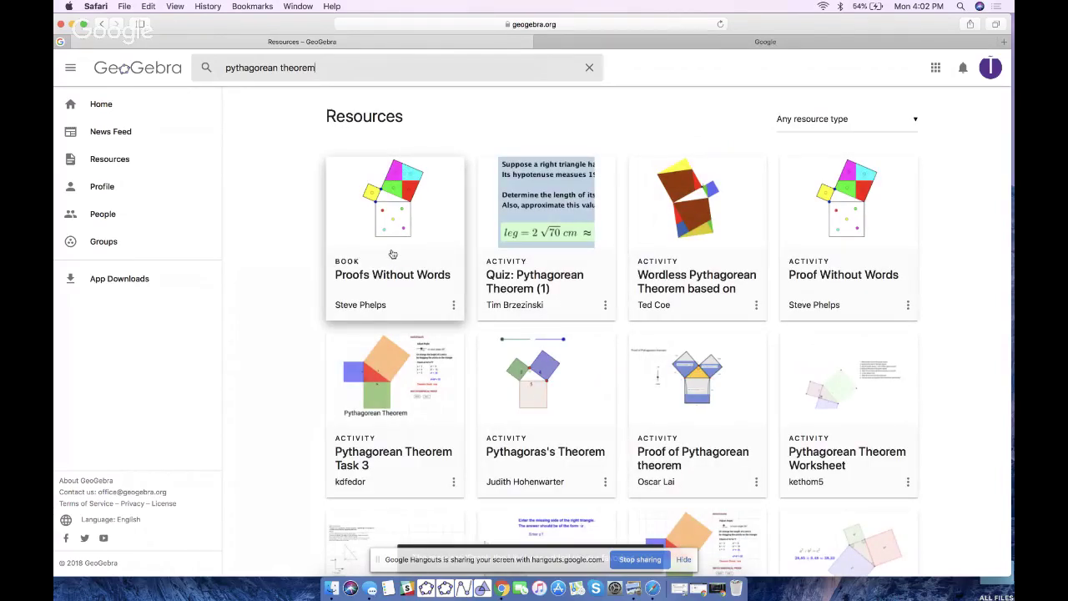
scroll(392, 250, up, 5)
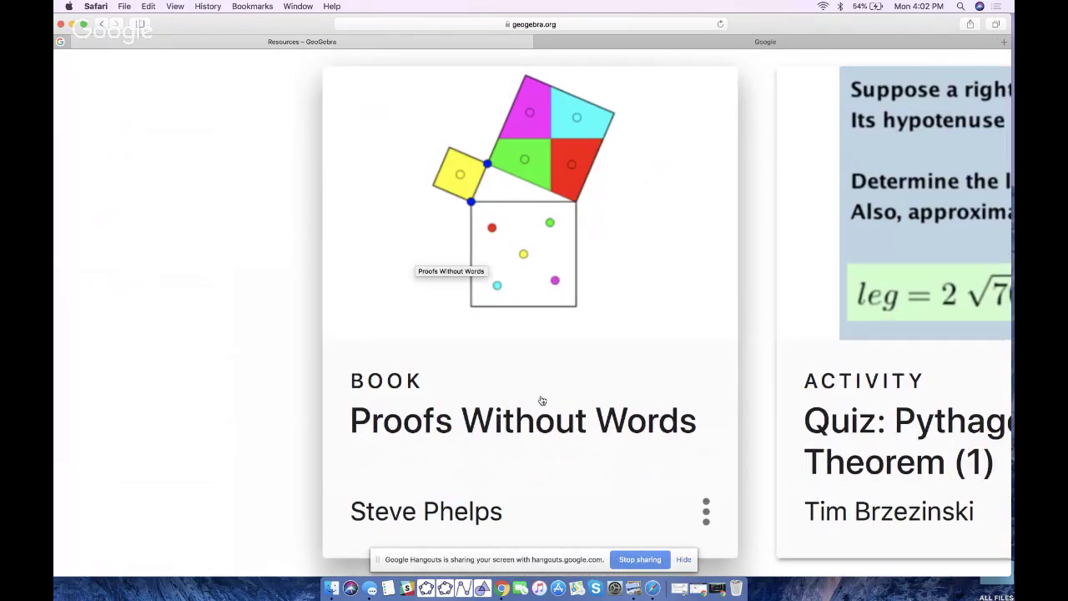
click(515, 329)
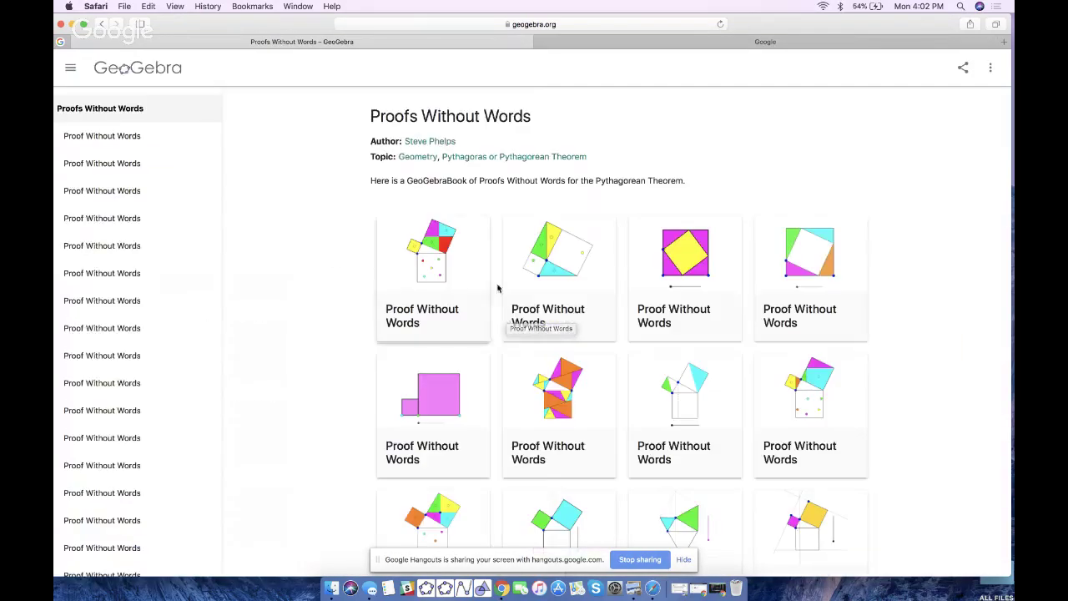
click(450, 284)
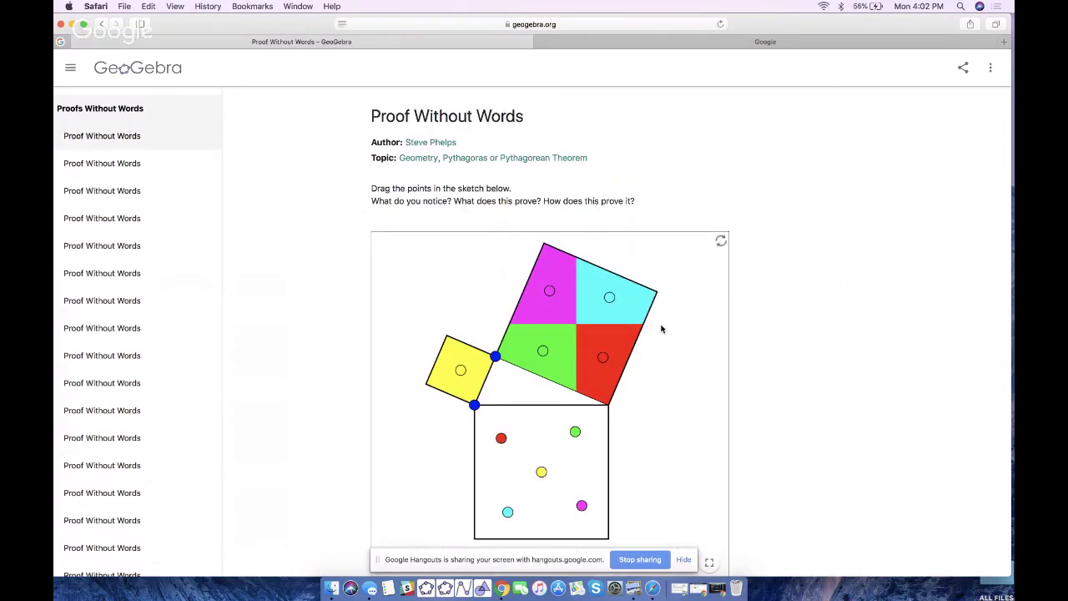
Add the opened Proof Without Words resource to the favorites
click(991, 68)
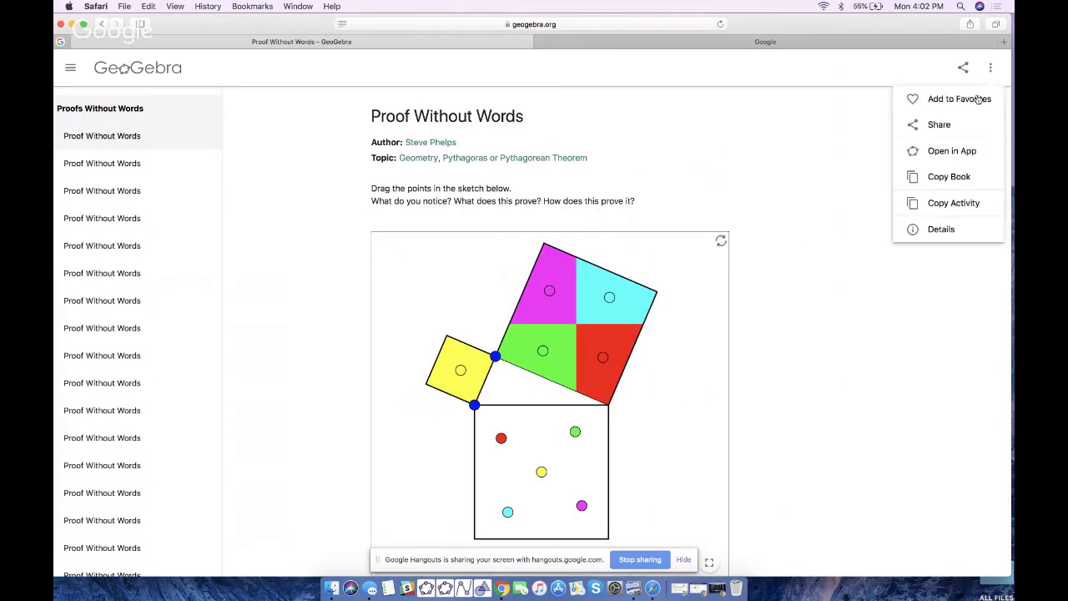
click(970, 104)
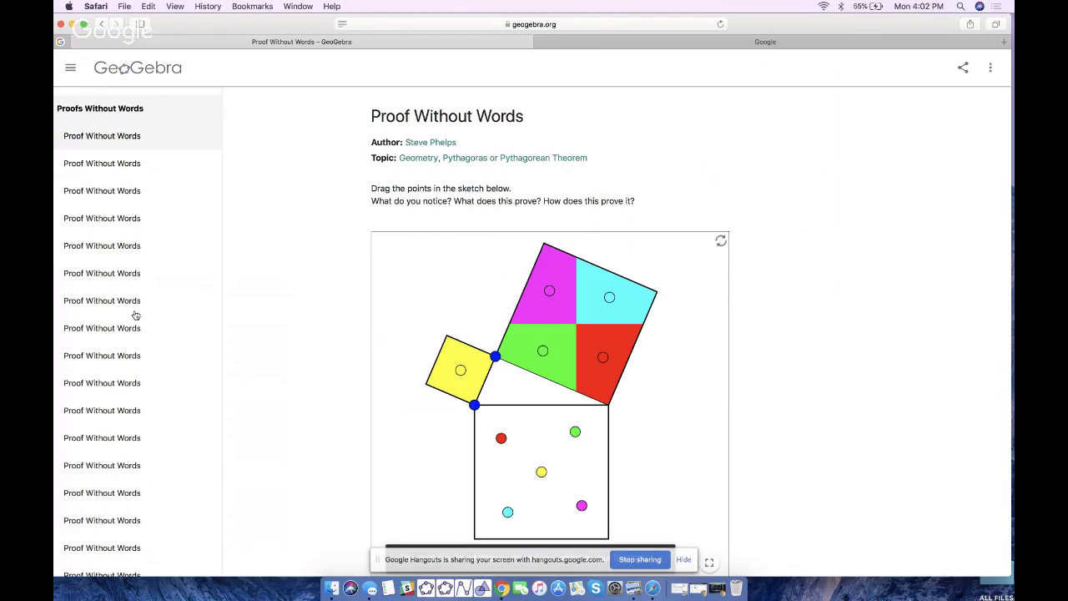
Browse further Proof Without Words activities in the book's contents list
click(136, 194)
click(134, 219)
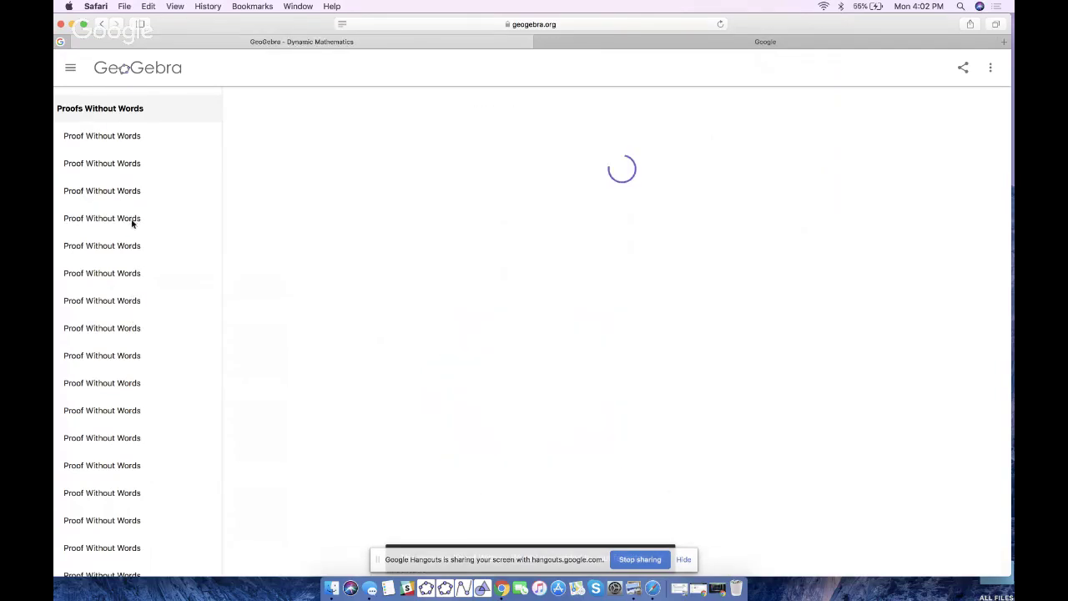
click(136, 268)
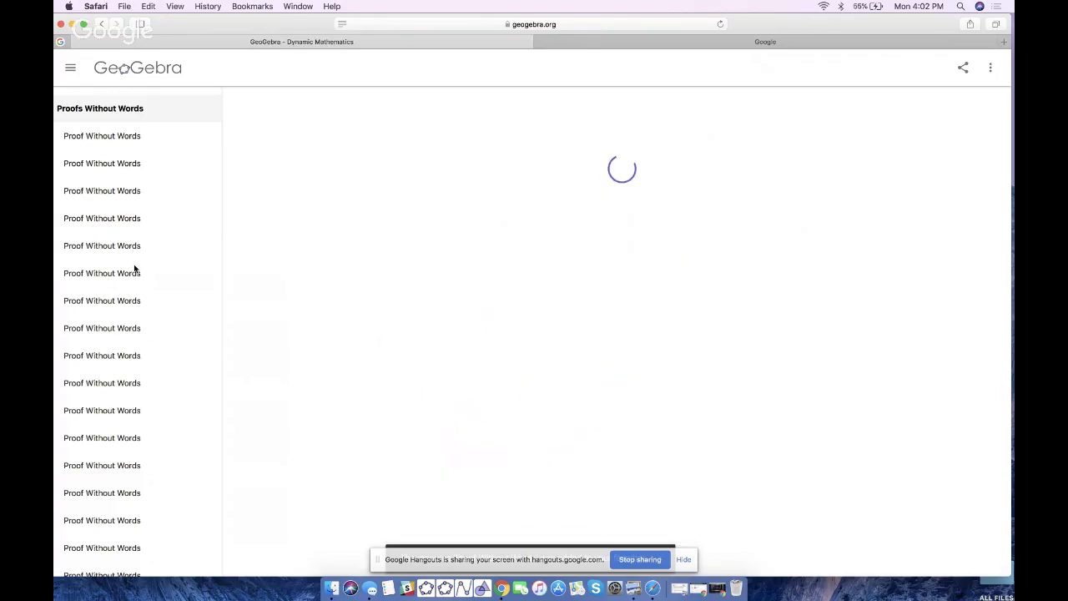
Return to the profile page by way of the GeoGebra home page and start creating a new book
click(134, 67)
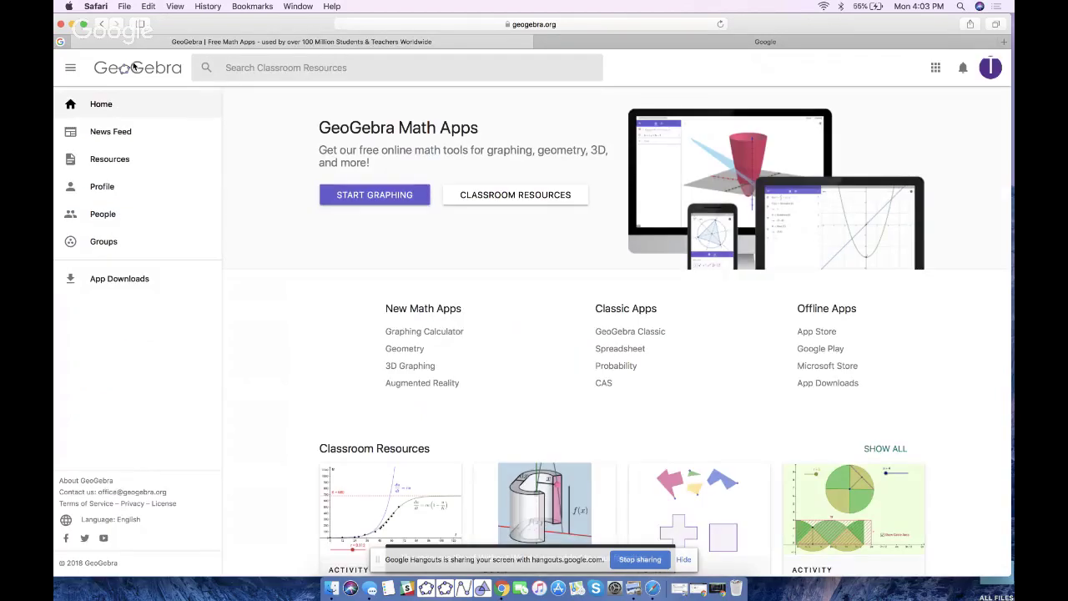
click(106, 190)
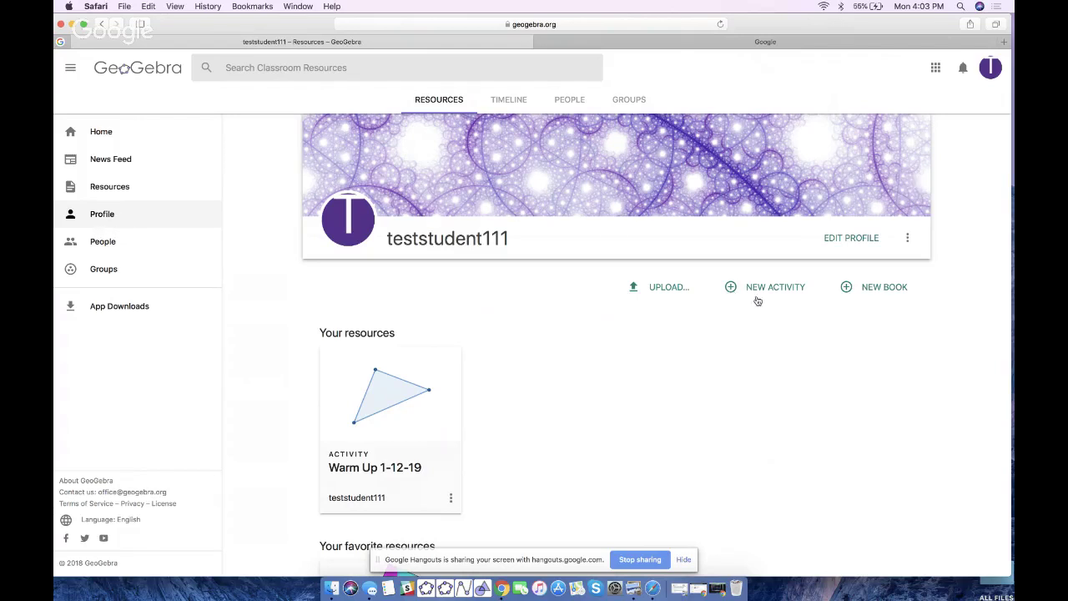
scroll(873, 291, up, 5)
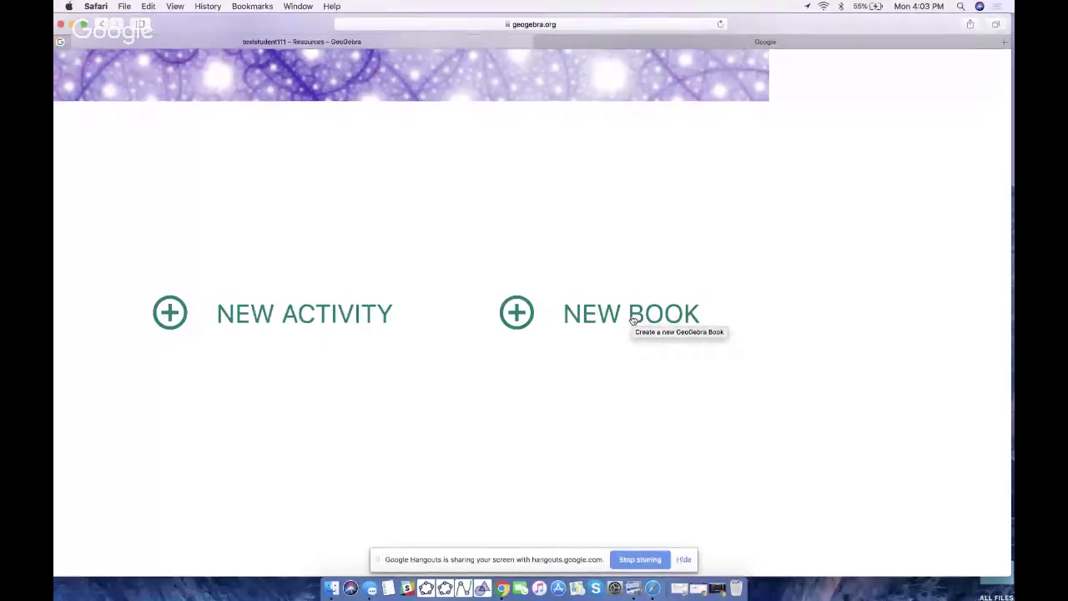
scroll(631, 320, down, 5)
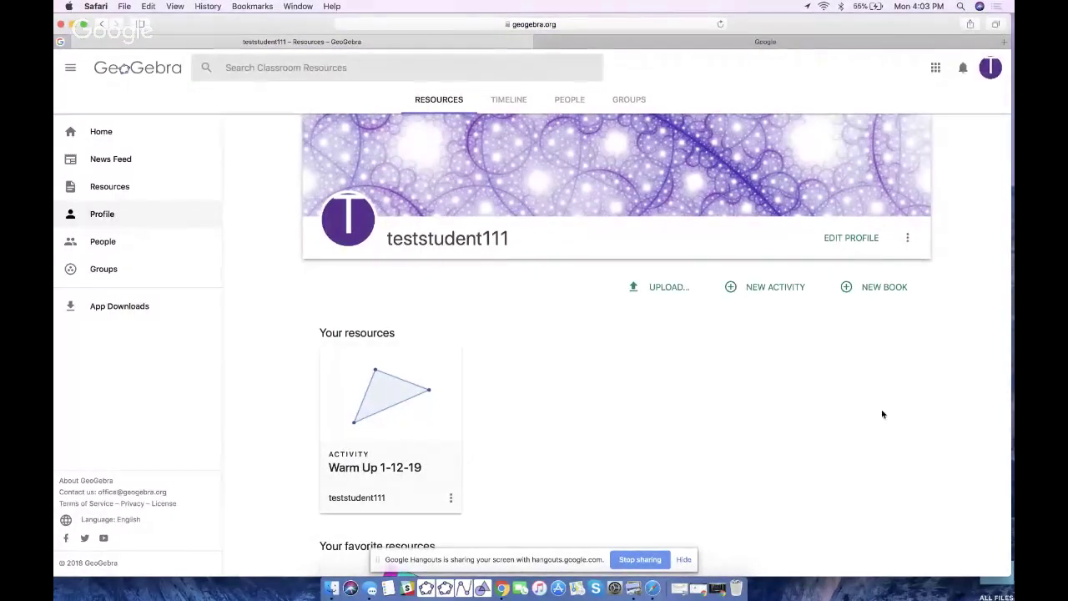
scroll(874, 292, up, 5)
click(638, 313)
scroll(638, 317, down, 2)
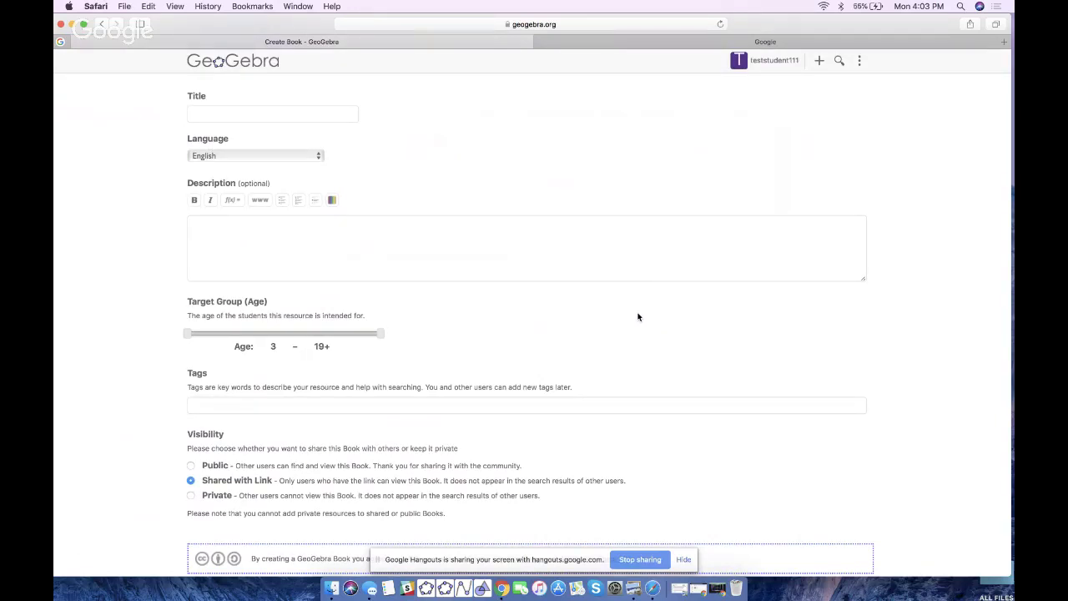
Title the new book "Algebra 1 Activities" and leave its optional description empty
click(214, 119)
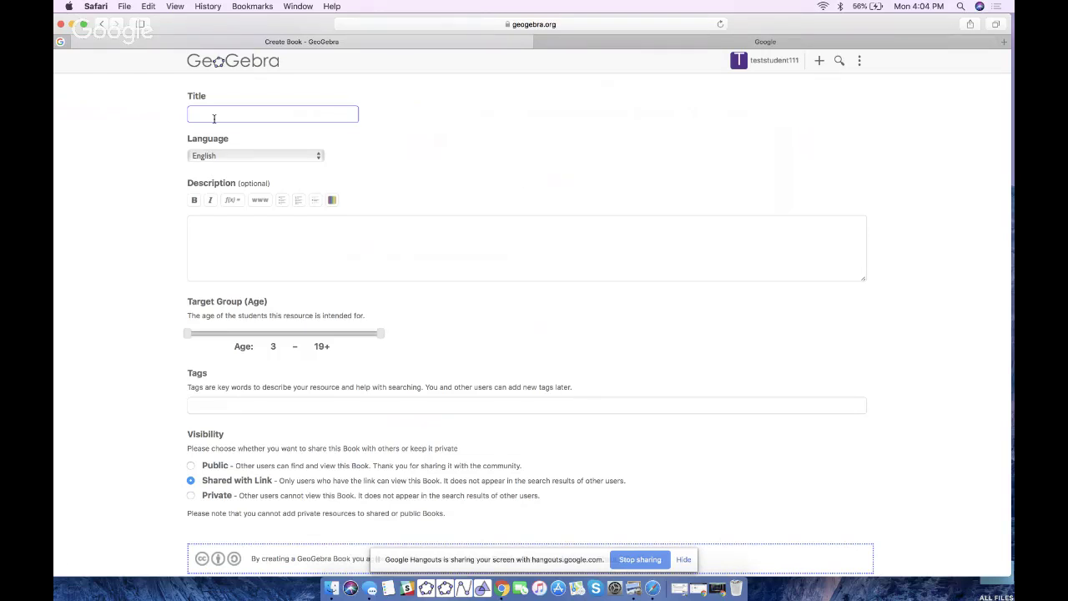
text(geb)
text(ra 1 Resources)
drag(229, 115, 281, 112)
text(Sampoer)
key(BackSpace)
key(BackSpace)
key(BackSpace)
key(BackSpace)
text(Activiti)
click(223, 271)
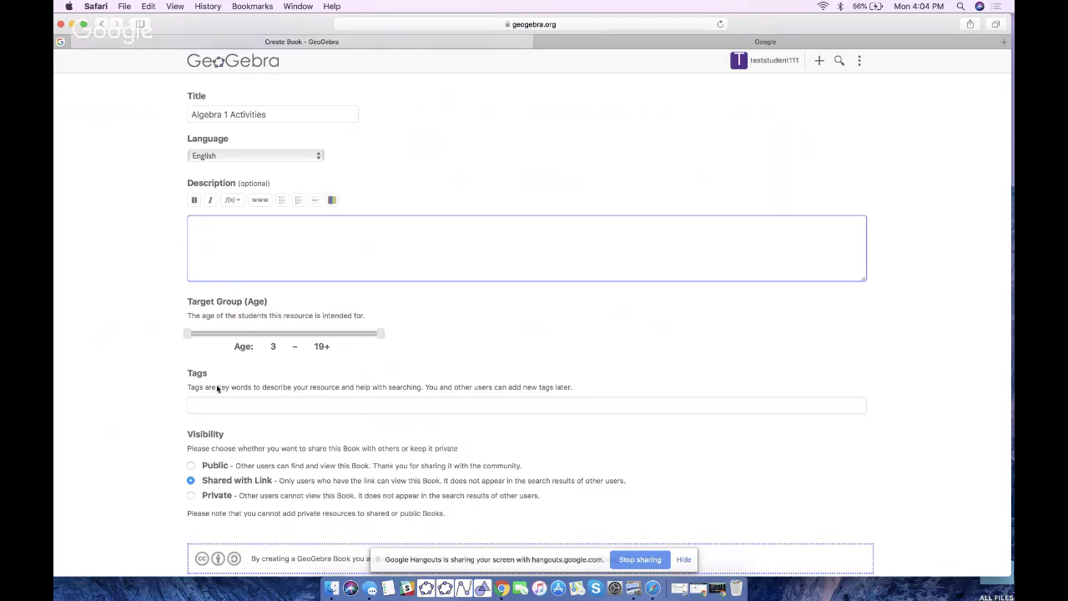
Set the book's visibility to Shared with Link and save the book
scroll(217, 400, down, 1)
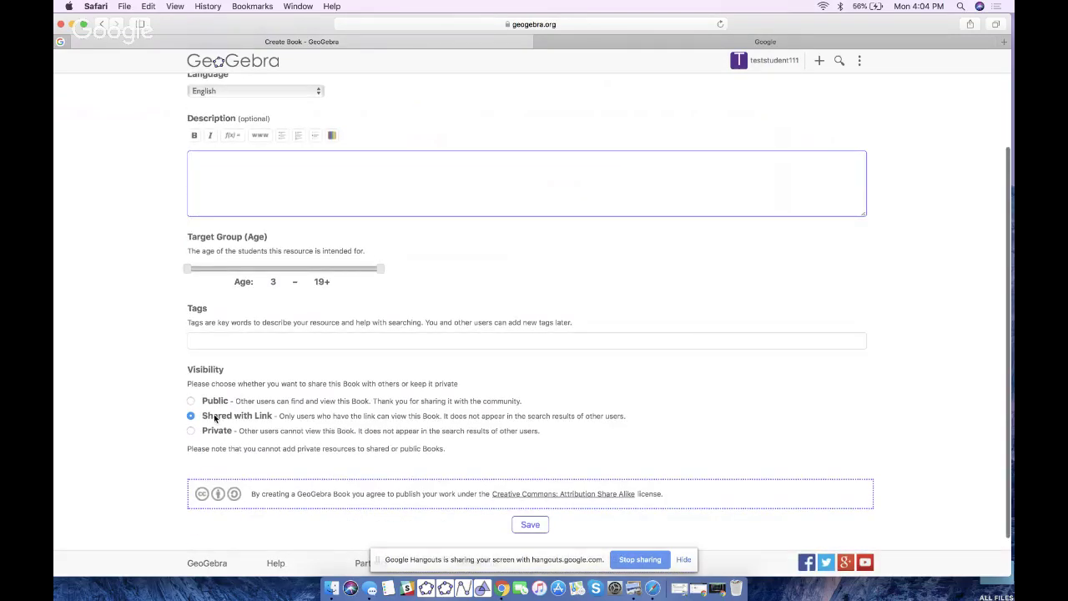
scroll(214, 419, down, 1)
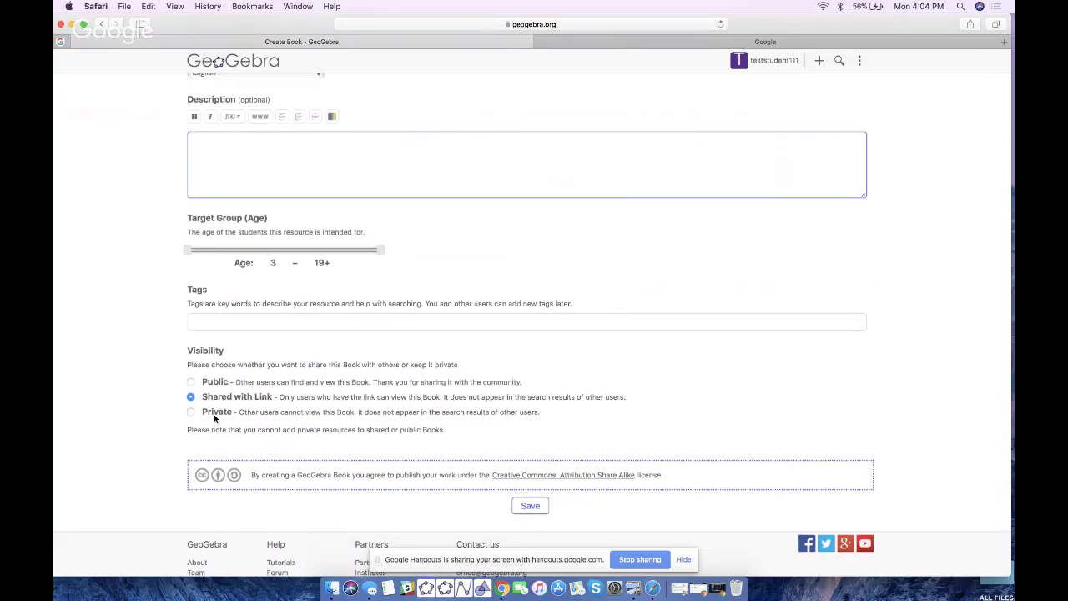
key(super+equal)
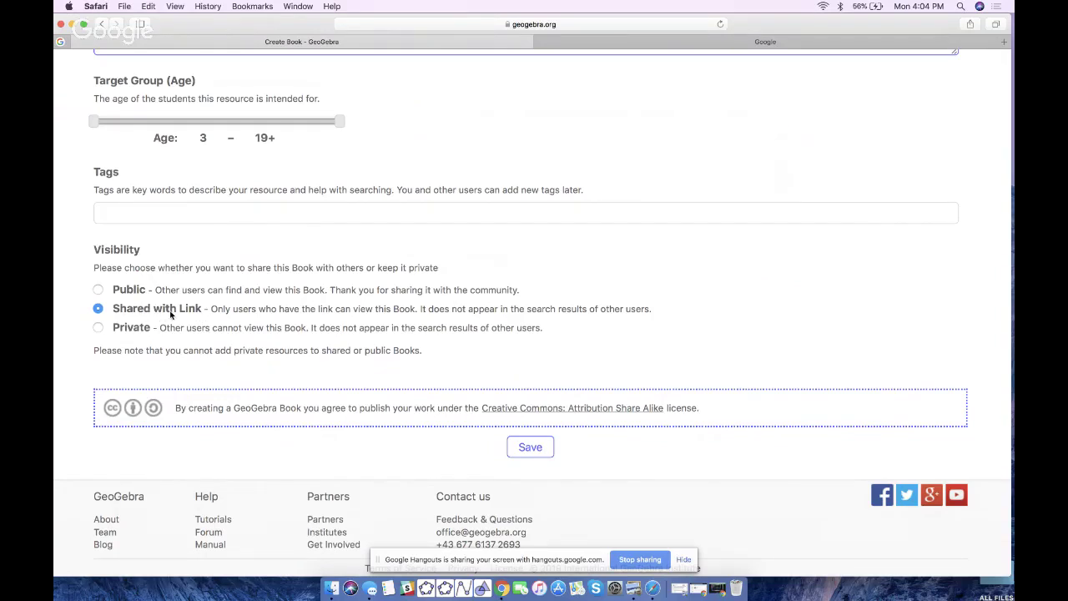
click(99, 290)
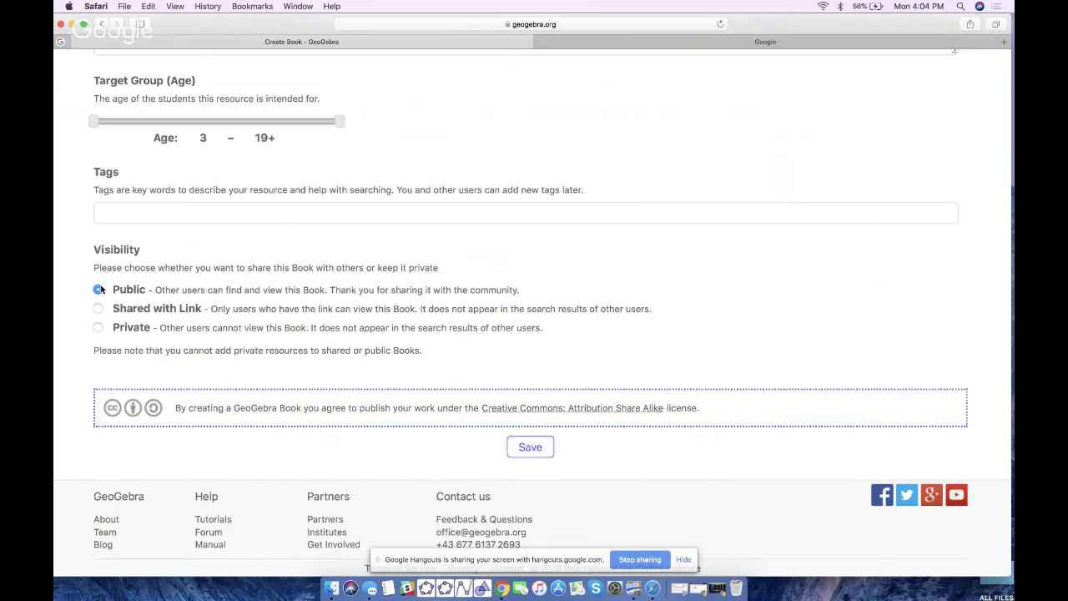
click(99, 309)
scroll(547, 402, right, 2)
click(520, 449)
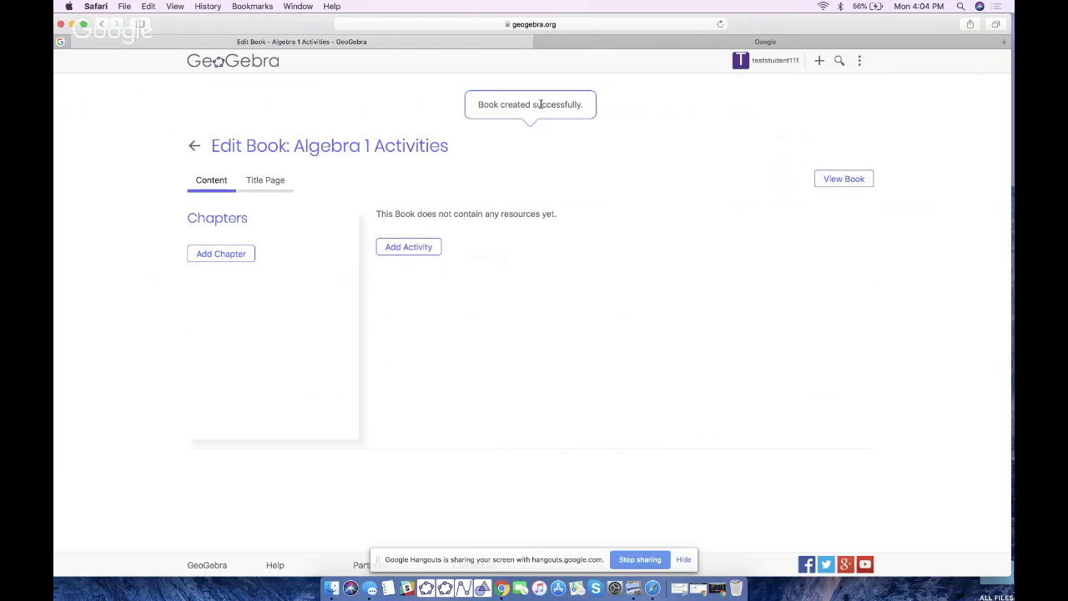
Look over the book's title page settings and add a new chapter named "Working with Integers" to its content
click(268, 185)
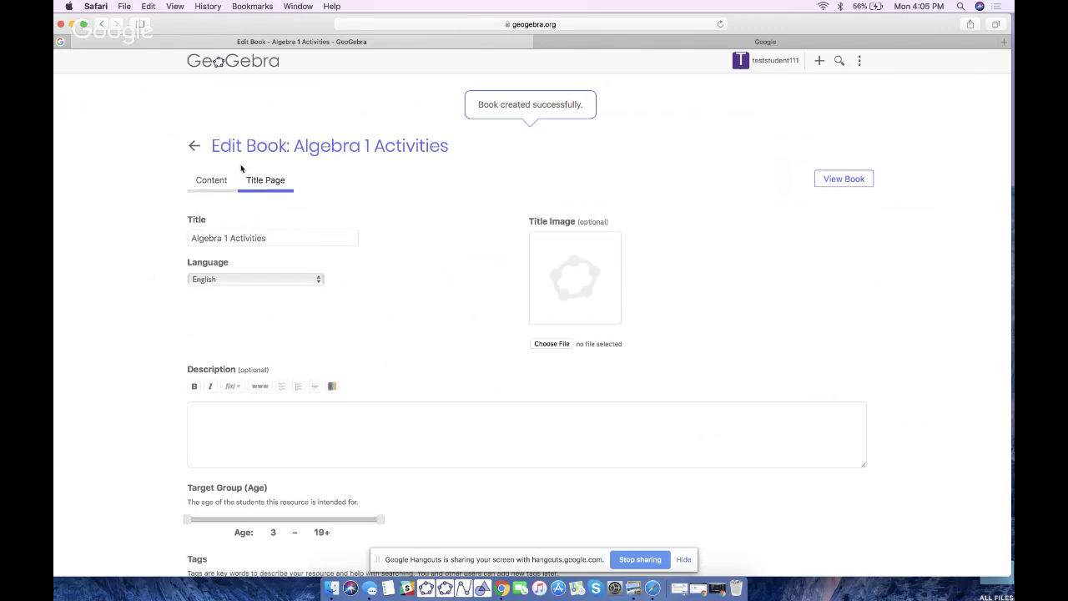
click(215, 187)
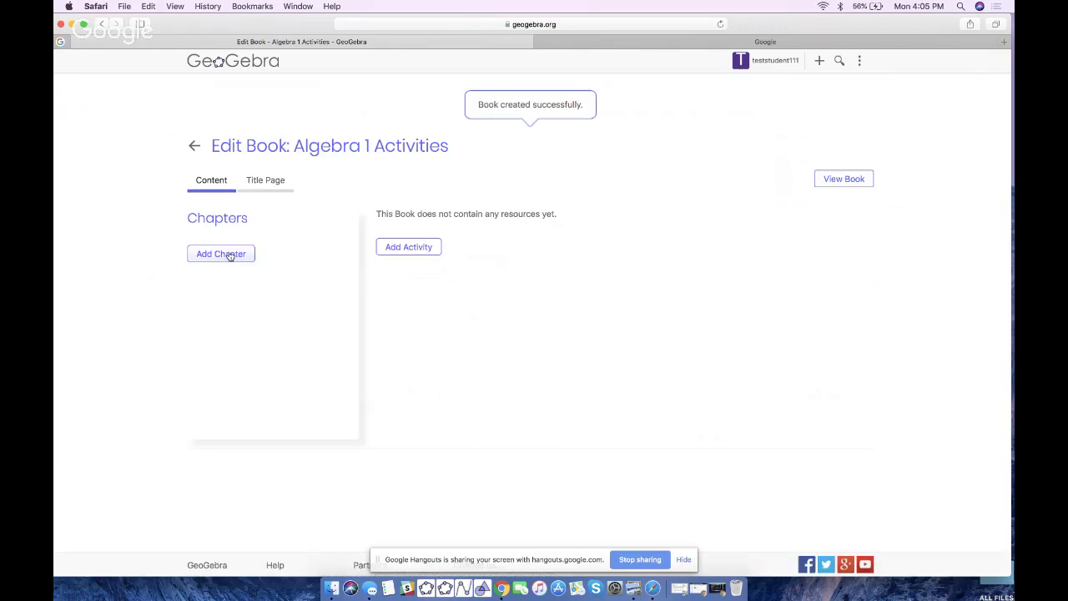
click(230, 255)
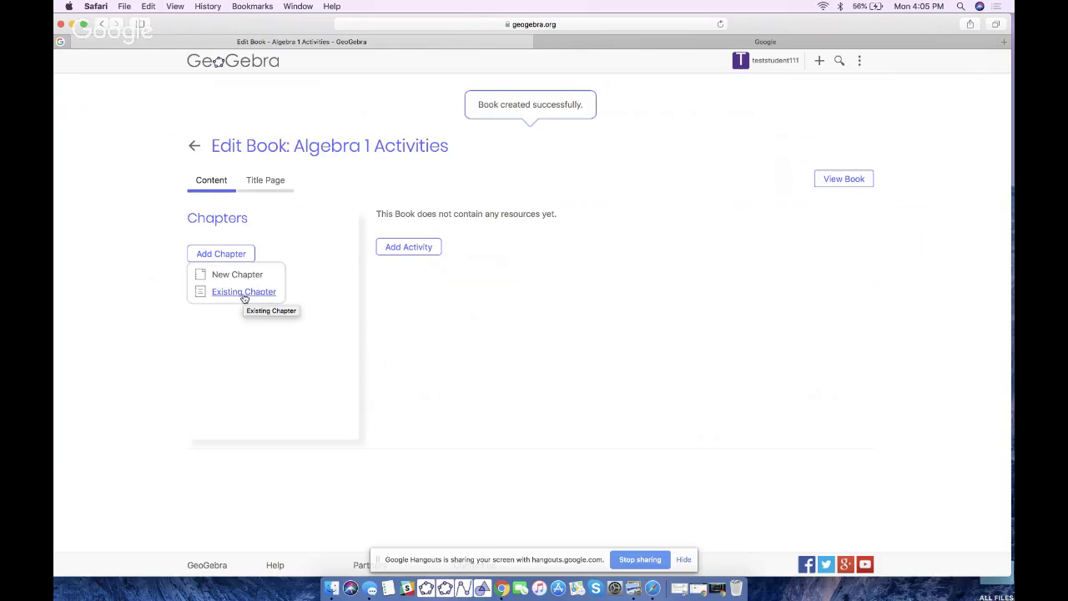
click(242, 277)
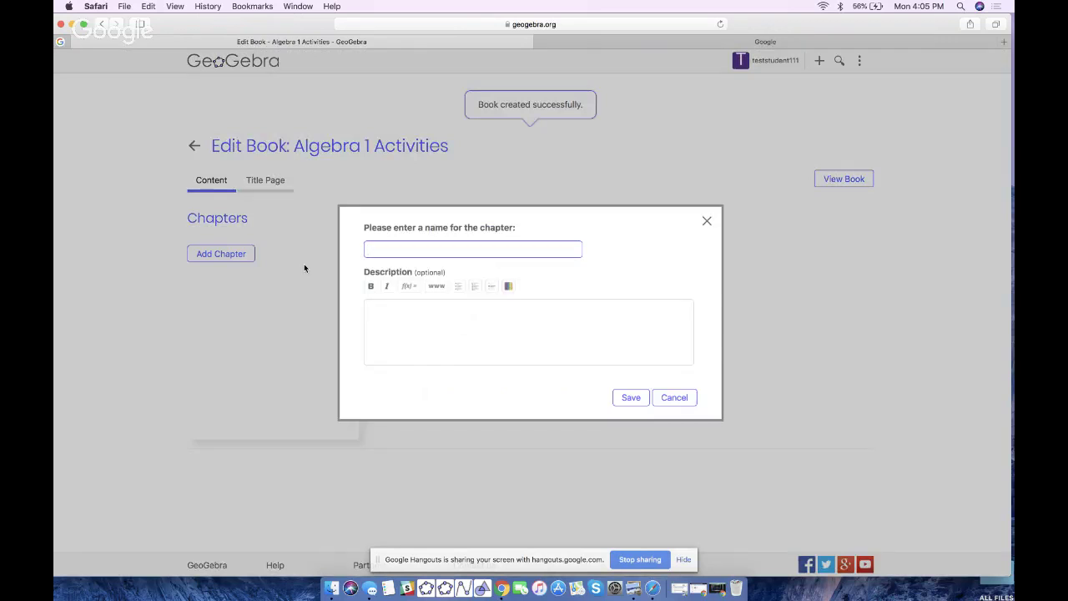
text(Working with Integres)
key(BackSpace)
key(BackSpace)
key(BackSpace)
text(ers)
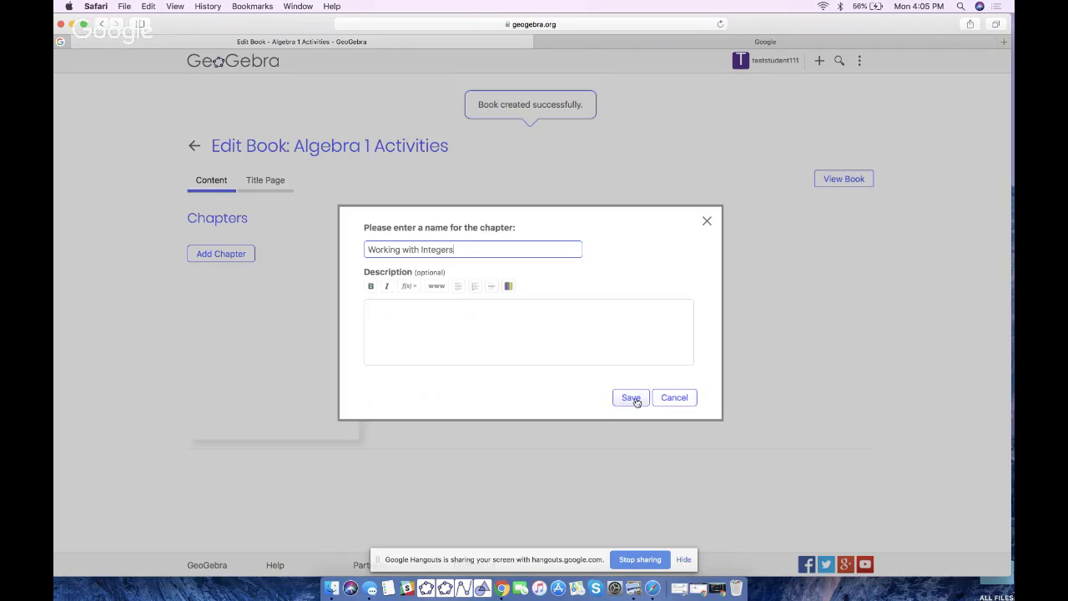
click(634, 402)
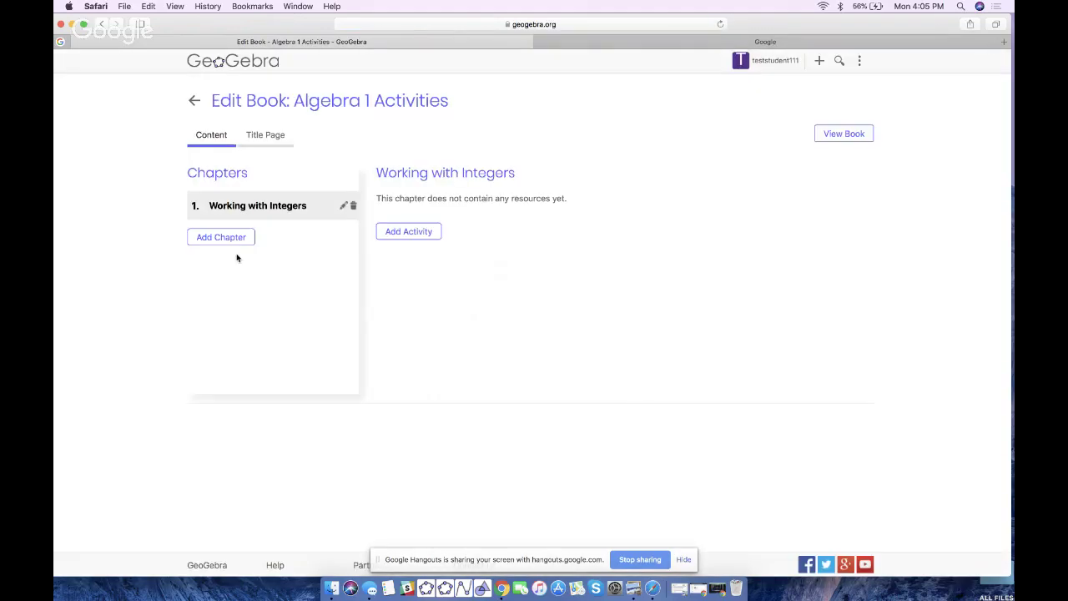
Add a second new chapter named "Working with Expressions" to the book
click(219, 239)
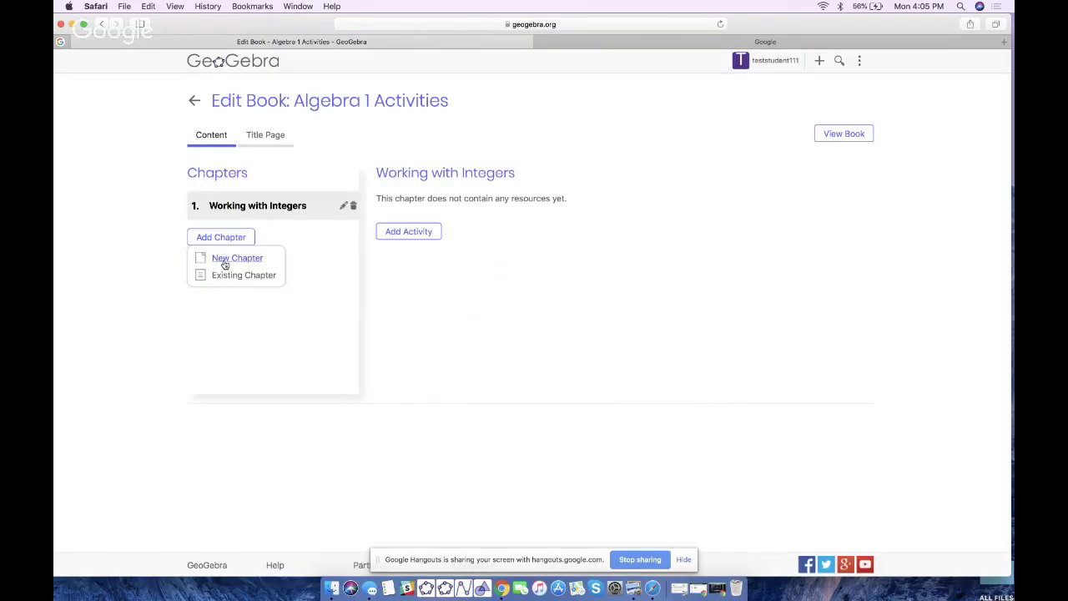
click(224, 262)
text(Working with Exp)
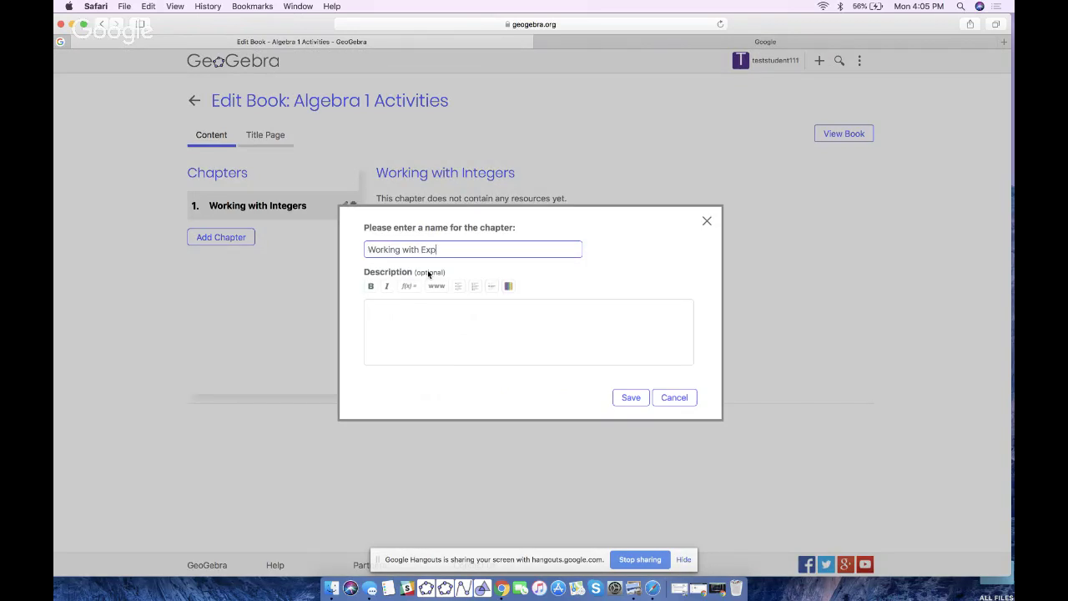
text(ressions)
click(622, 406)
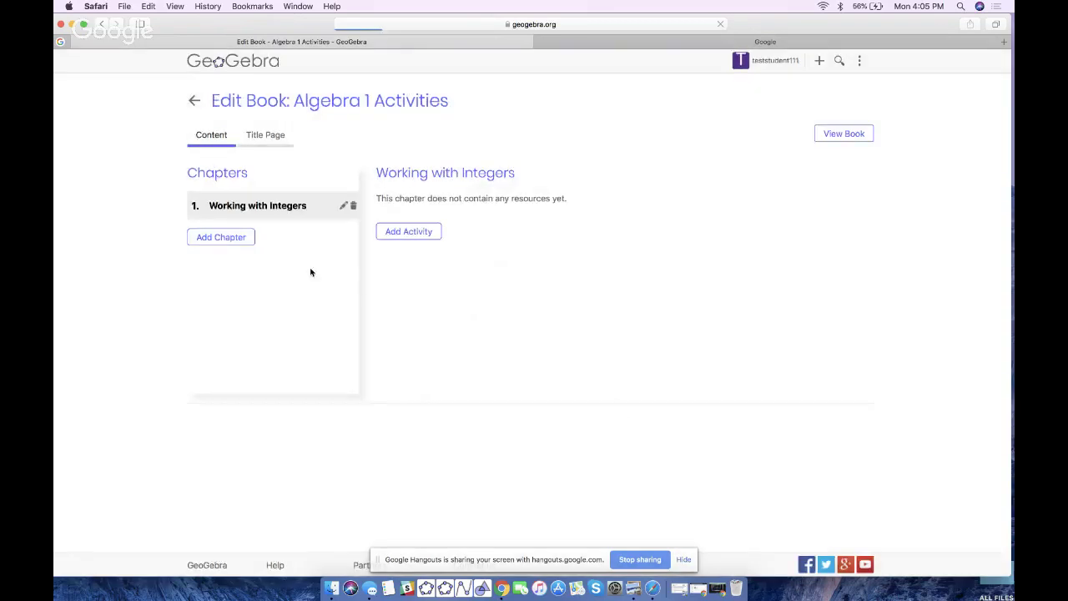
Add a third new chapter named "Linear Equations" to the book
click(237, 267)
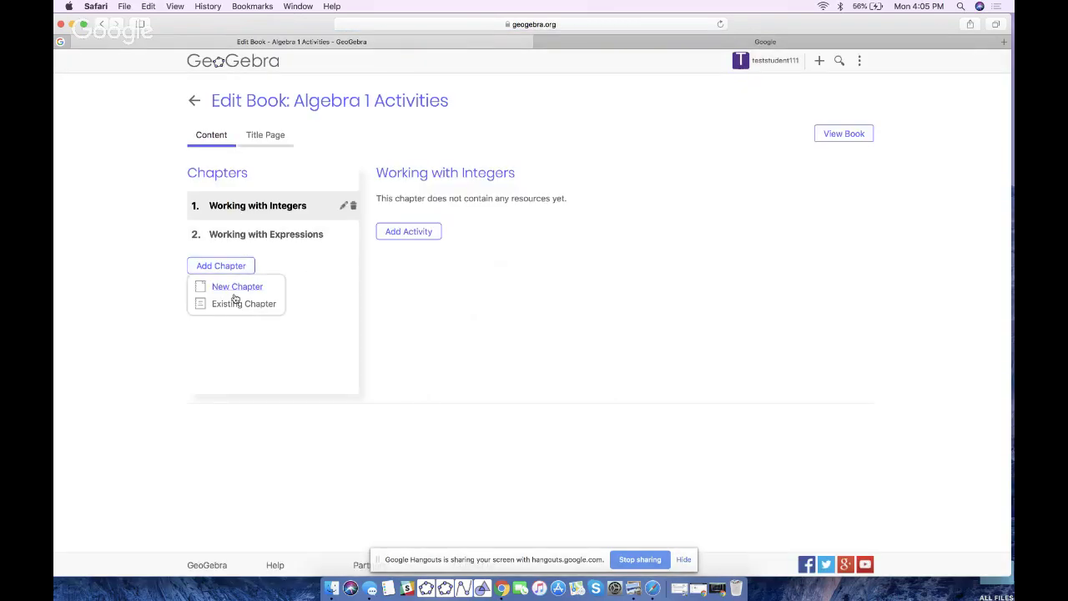
click(233, 288)
text(Lineear Equations)
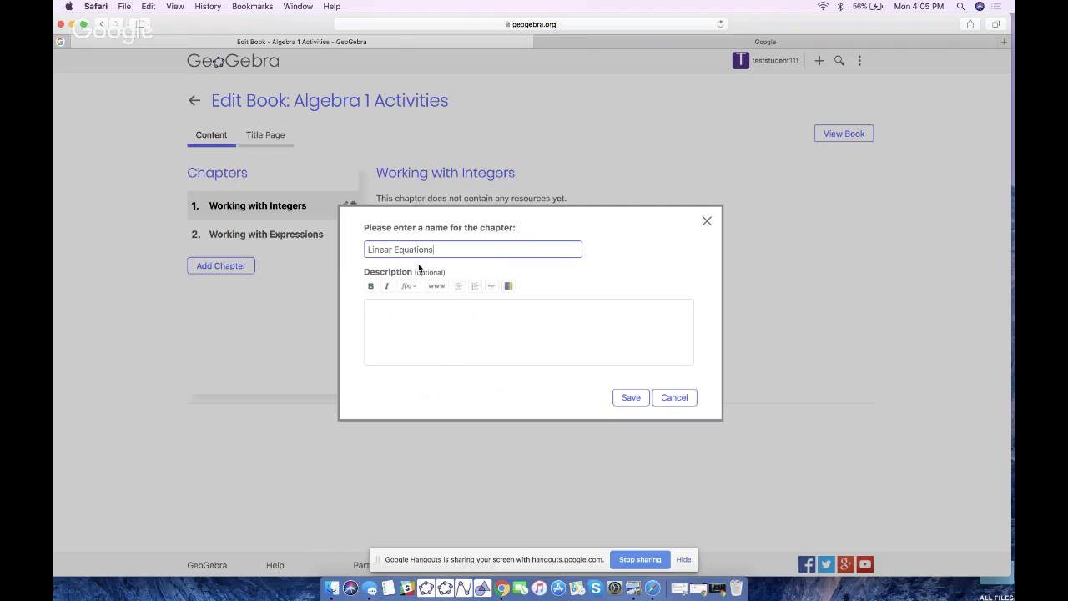
click(636, 397)
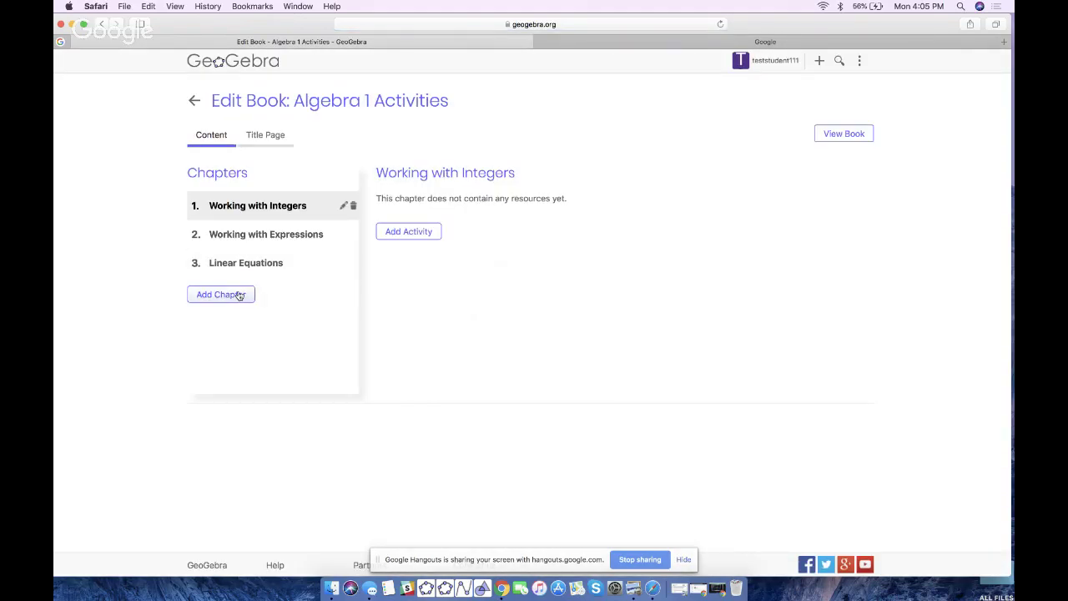
Try moving the Linear Equations chapter ahead of Working with Expressions and restore the original chapter order
drag(245, 262, 251, 205)
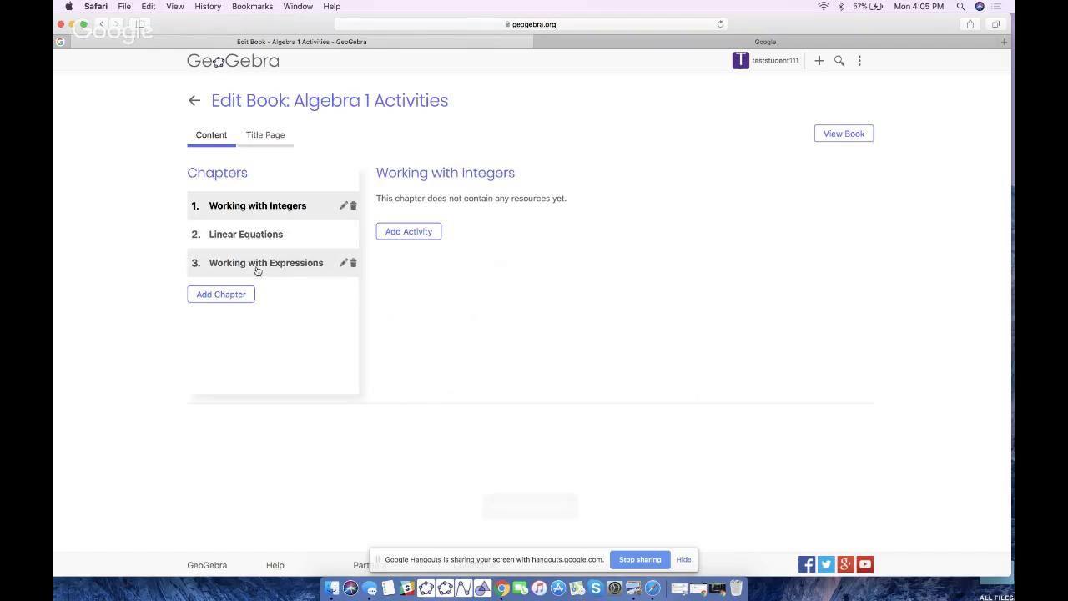
drag(258, 271, 257, 236)
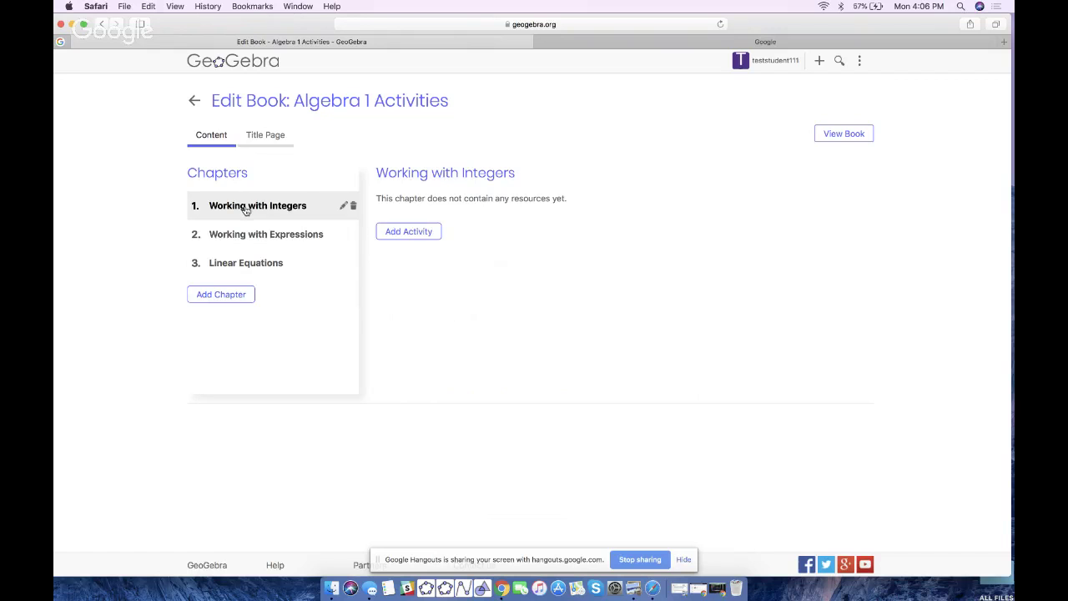
Start adding an existing chapter and search the available books for "Algebra 1"
click(225, 297)
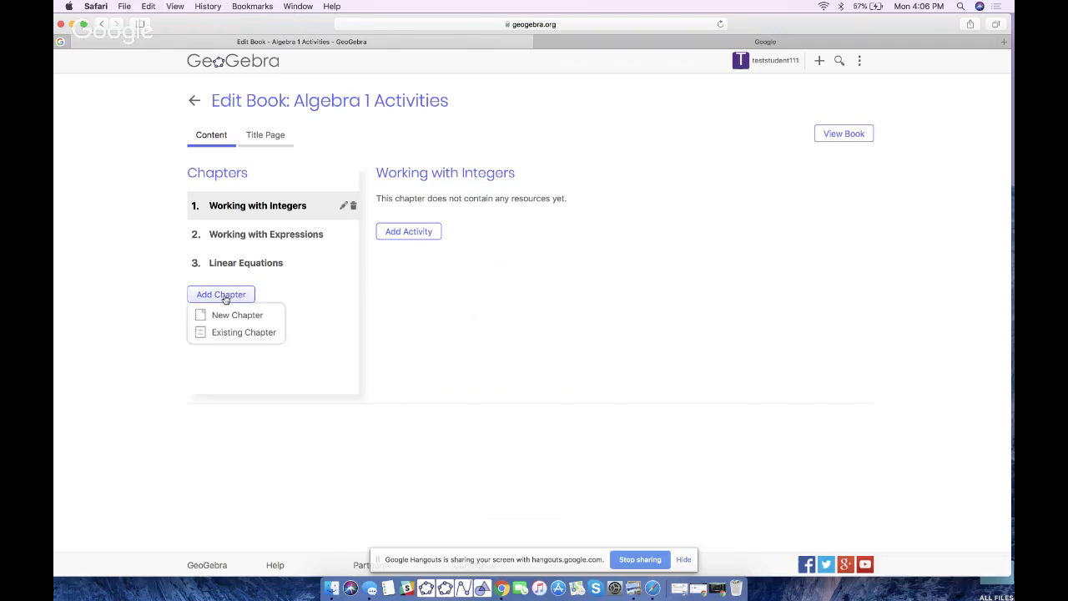
click(249, 335)
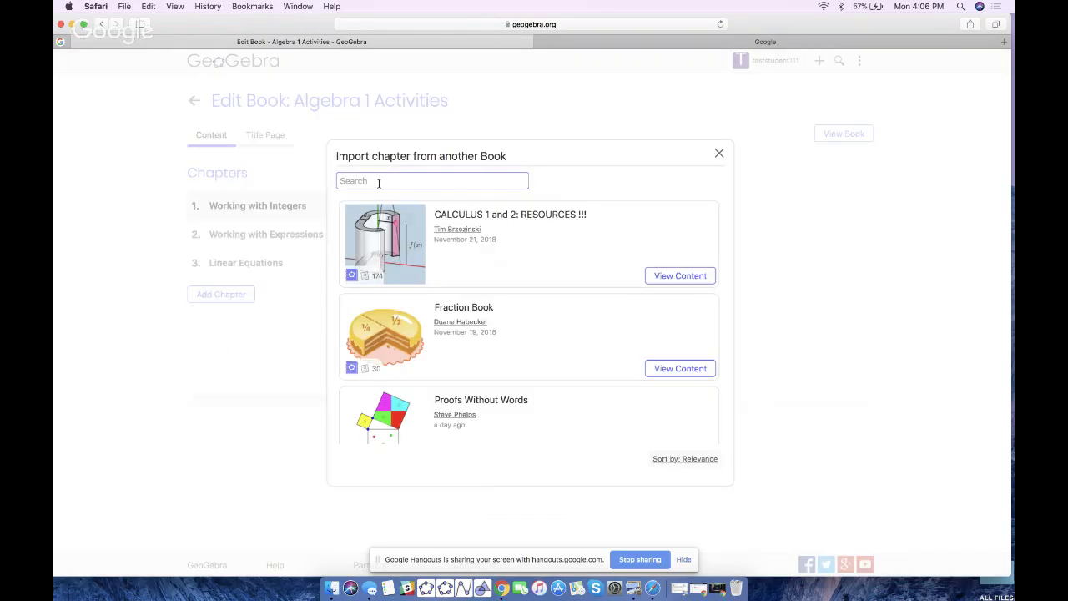
text(Algebra 1)
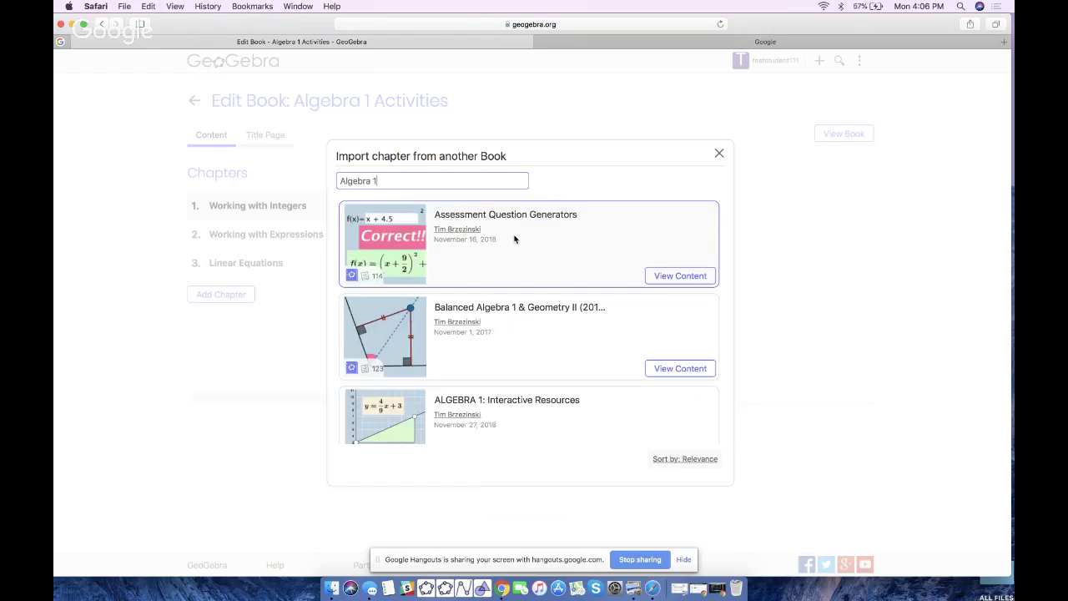
Examine the Algebra 1 search results for a suitable book to import chapters from
scroll(513, 250, down, 10)
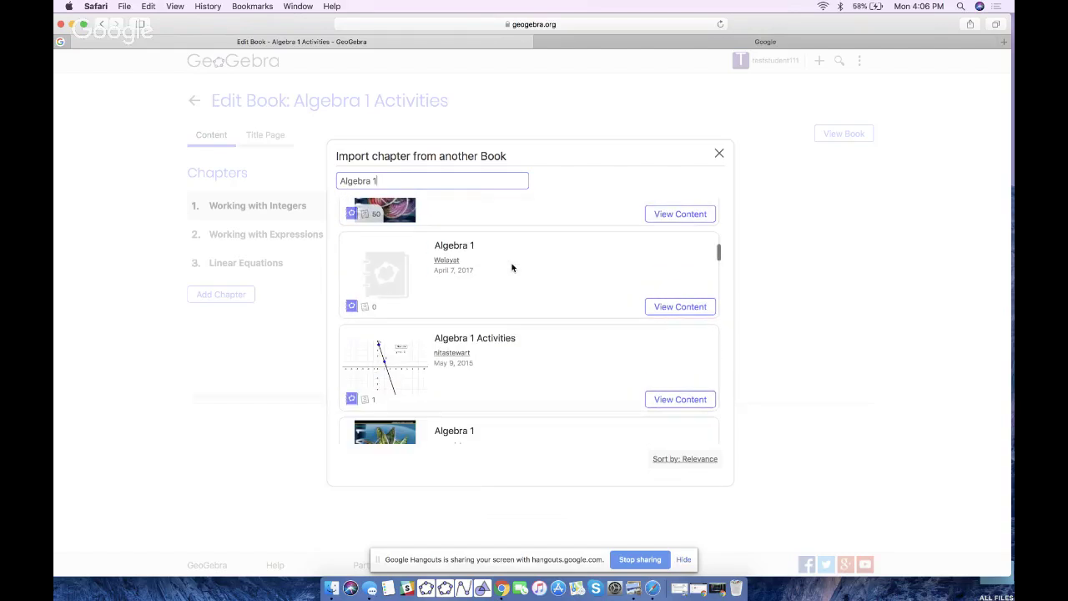
scroll(511, 258, down, 10)
scroll(511, 256, down, 10)
scroll(511, 256, down, 10)
scroll(511, 256, down, 10)
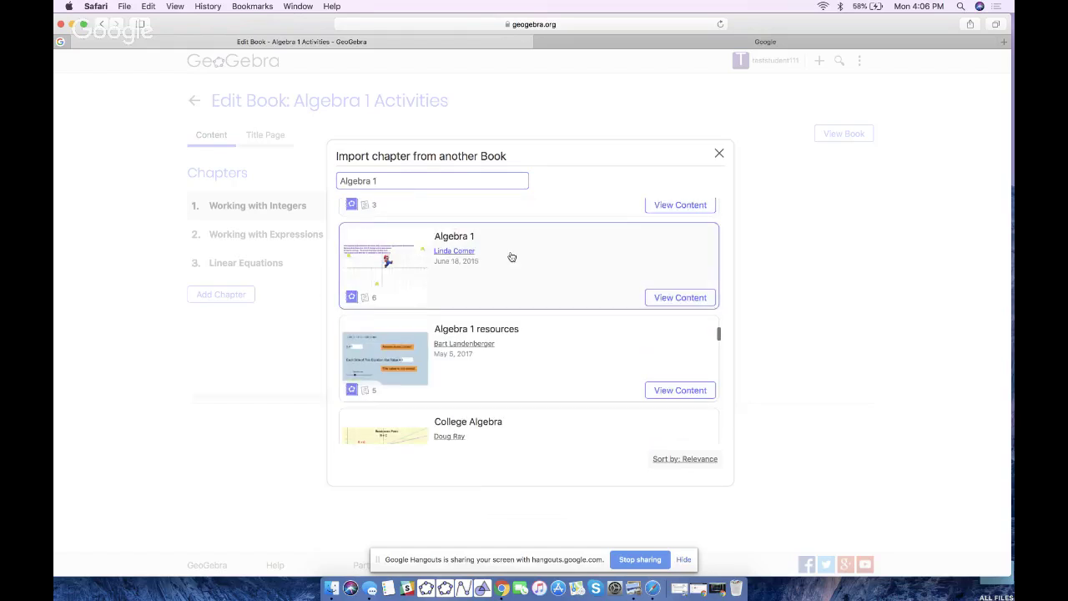
scroll(511, 256, down, 10)
scroll(511, 256, down, 10)
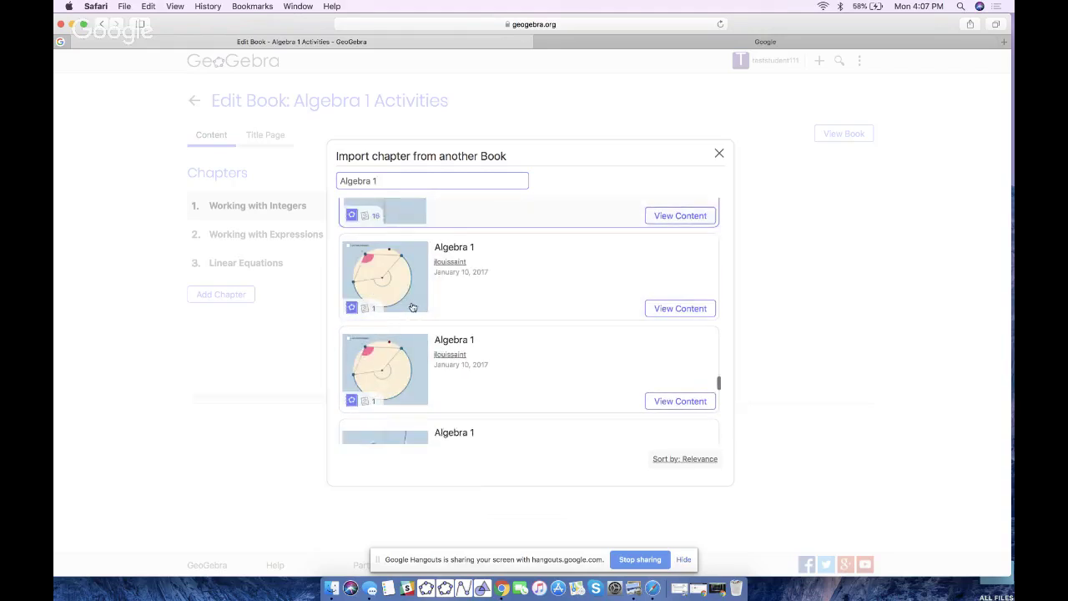
scroll(412, 308, down, 10)
scroll(412, 308, down, 10)
scroll(413, 308, up, 3)
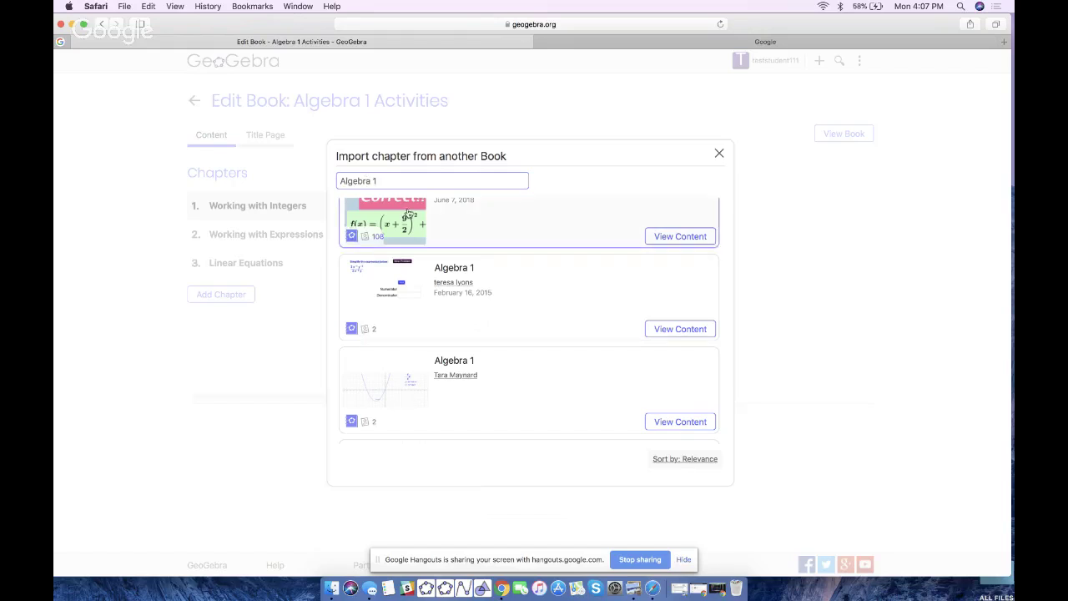
scroll(438, 315, down, 10)
scroll(421, 272, up, 1)
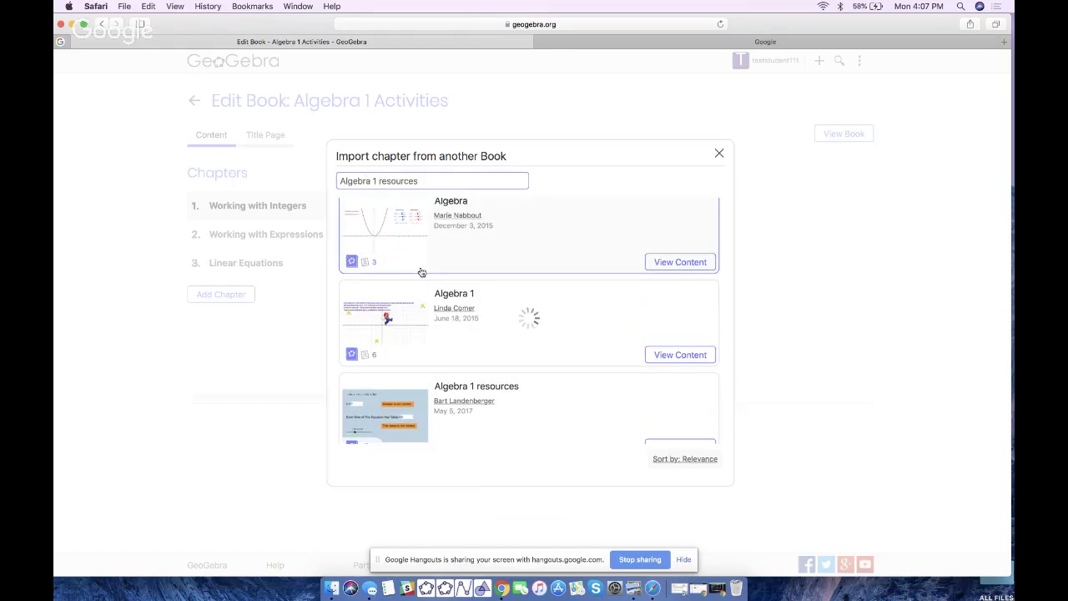
Refine the book search to "Algebra 1 resources" and open the chapter list of the book ALGEBRA 1: Interactive Resources
scroll(480, 250, down, 8)
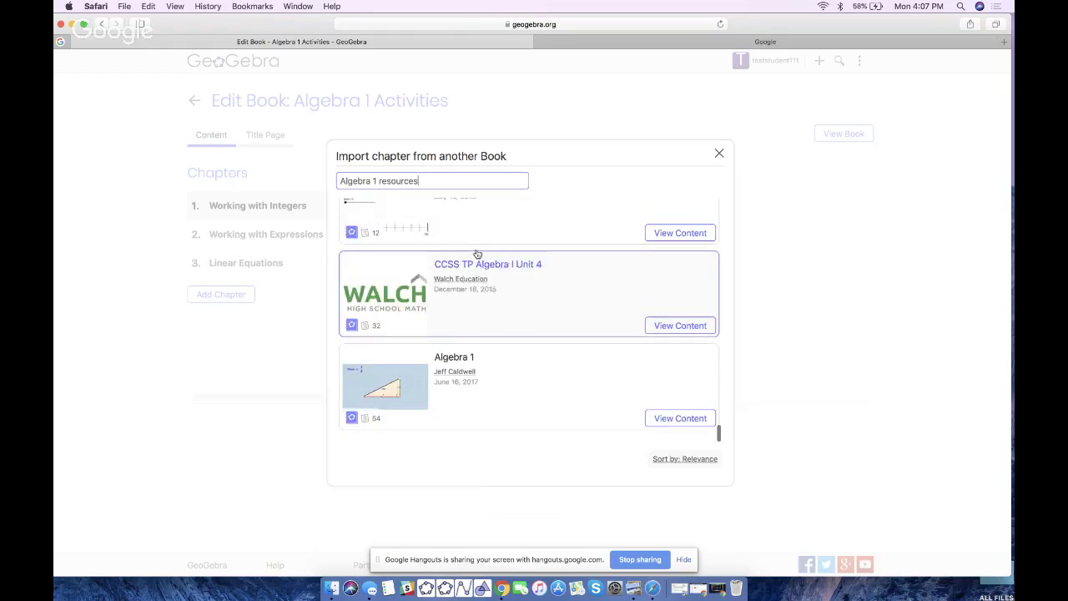
scroll(477, 254, up, 10)
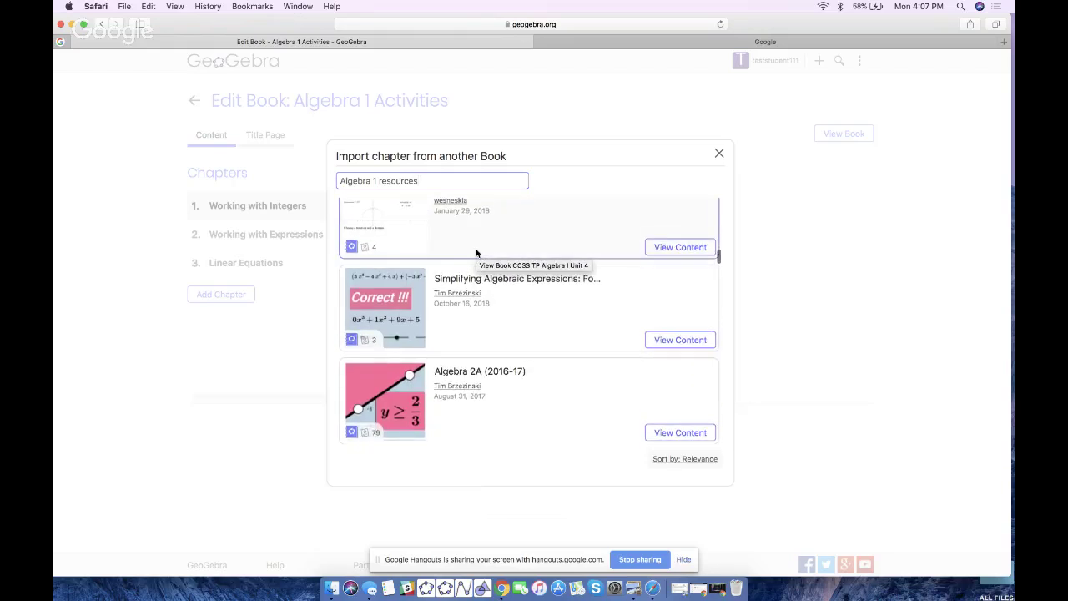
scroll(477, 253, up, 10)
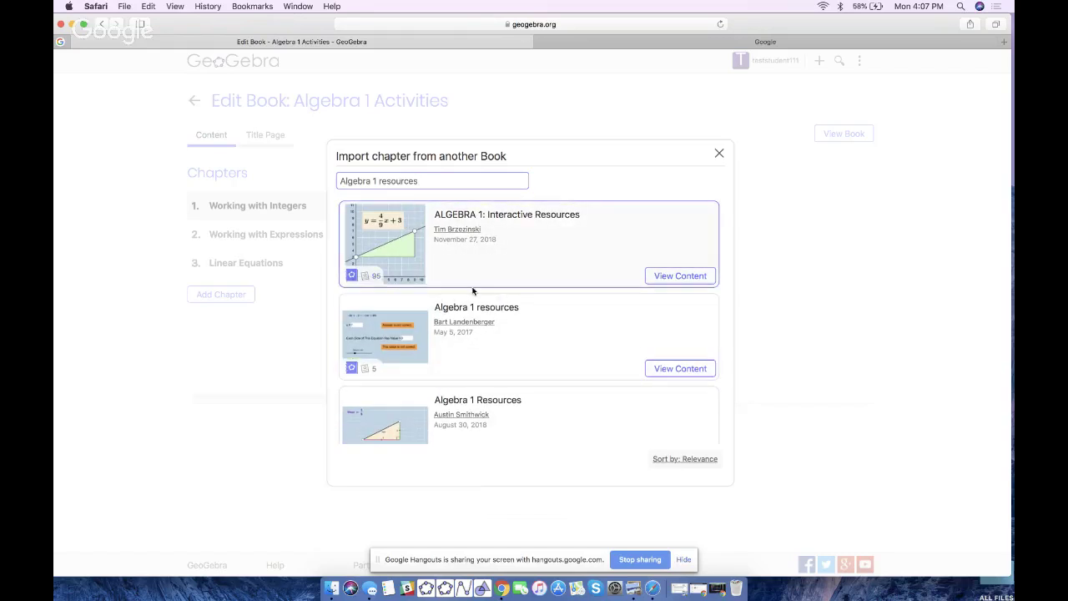
scroll(472, 305, down, 4)
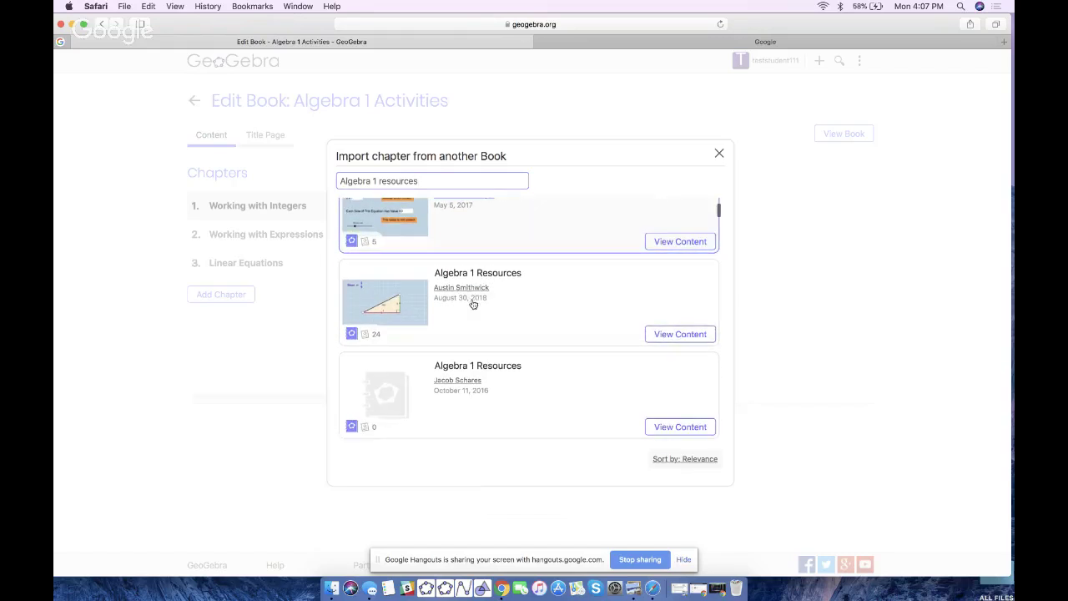
scroll(473, 301, up, 4)
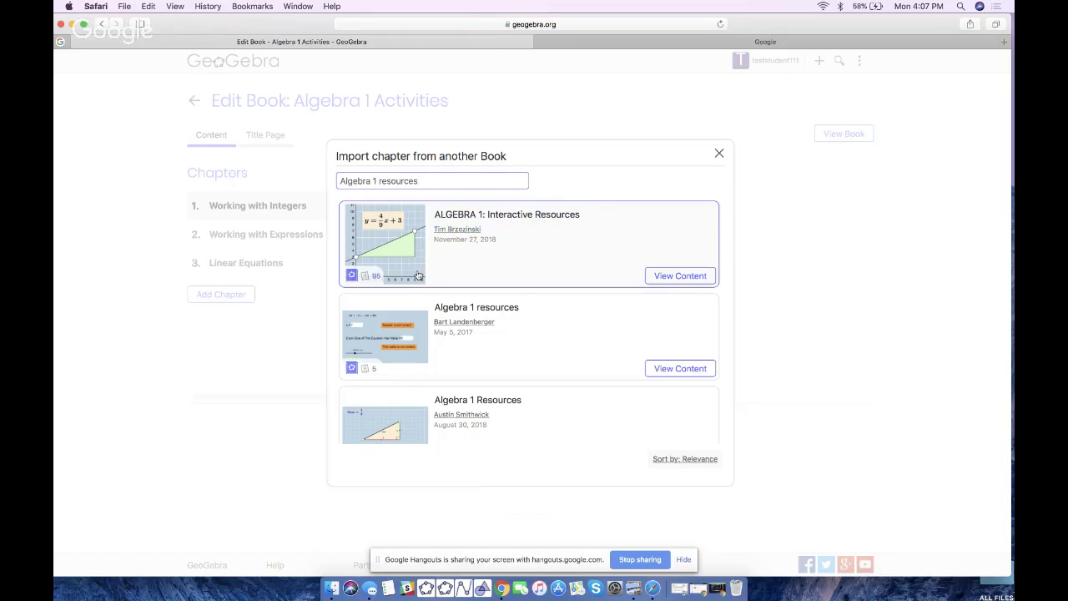
click(672, 278)
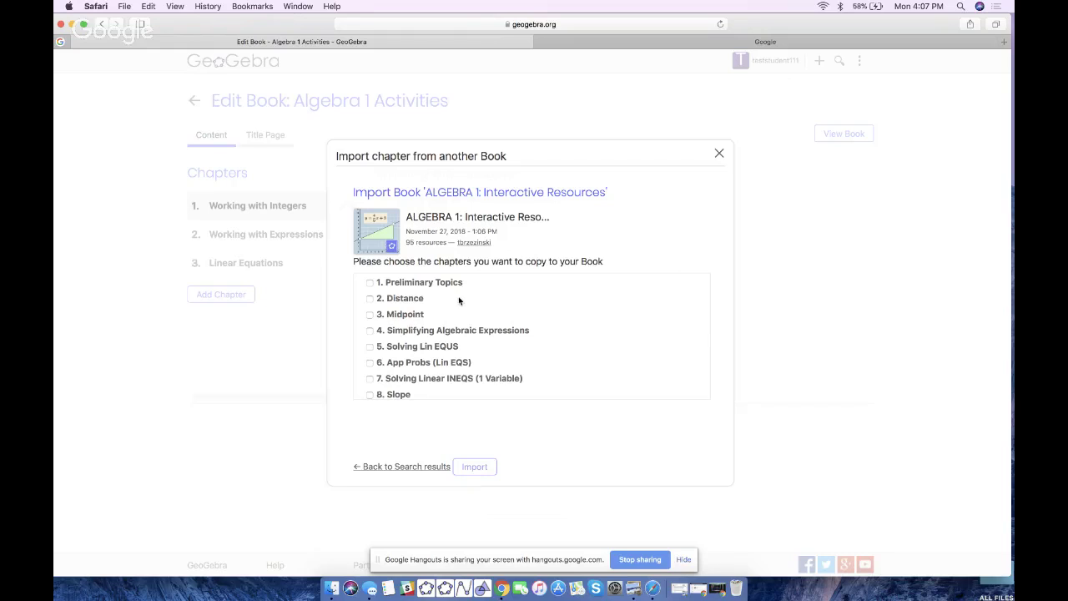
Mark chapters 1 through 8, Preliminary Topics to Slope, of ALGEBRA 1: Interactive Resources for copying
scroll(447, 298, down, 2)
scroll(447, 299, up, 2)
click(370, 283)
click(369, 299)
click(369, 315)
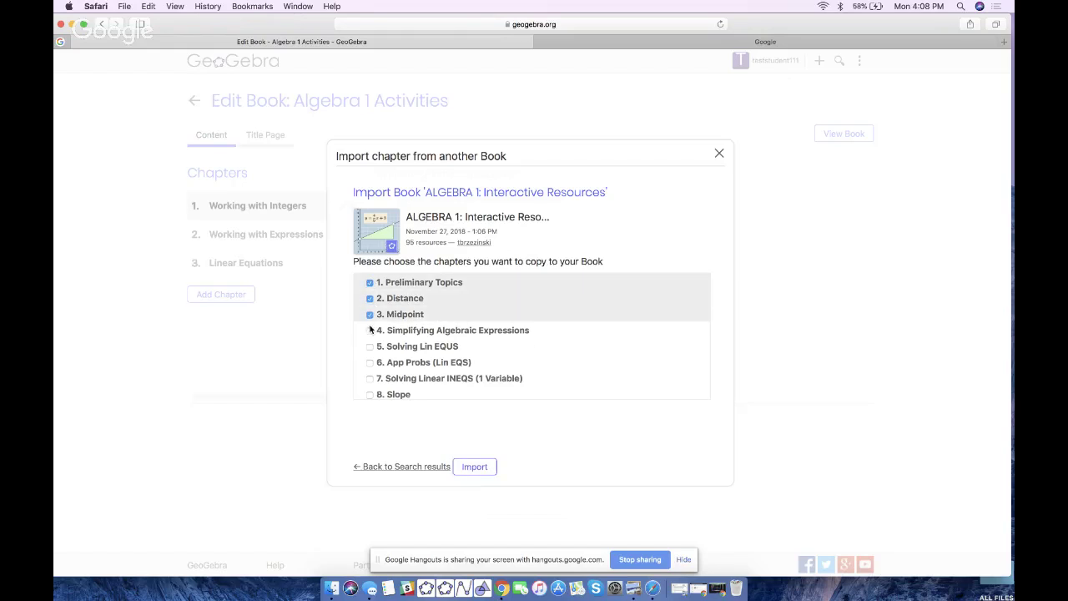
click(370, 330)
click(370, 346)
click(370, 363)
click(370, 378)
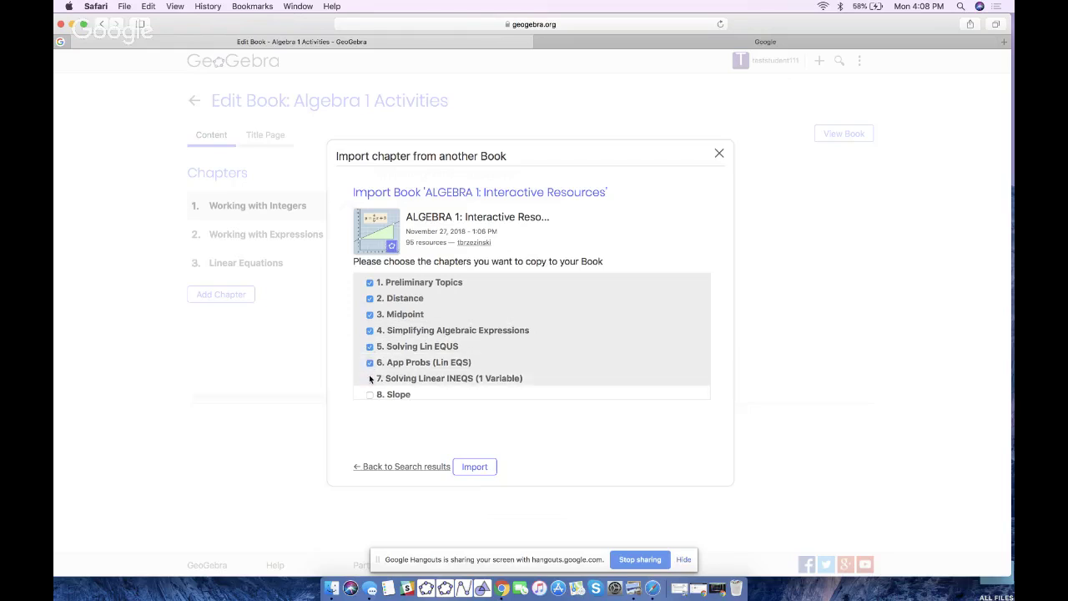
scroll(374, 376, down, 2)
click(369, 353)
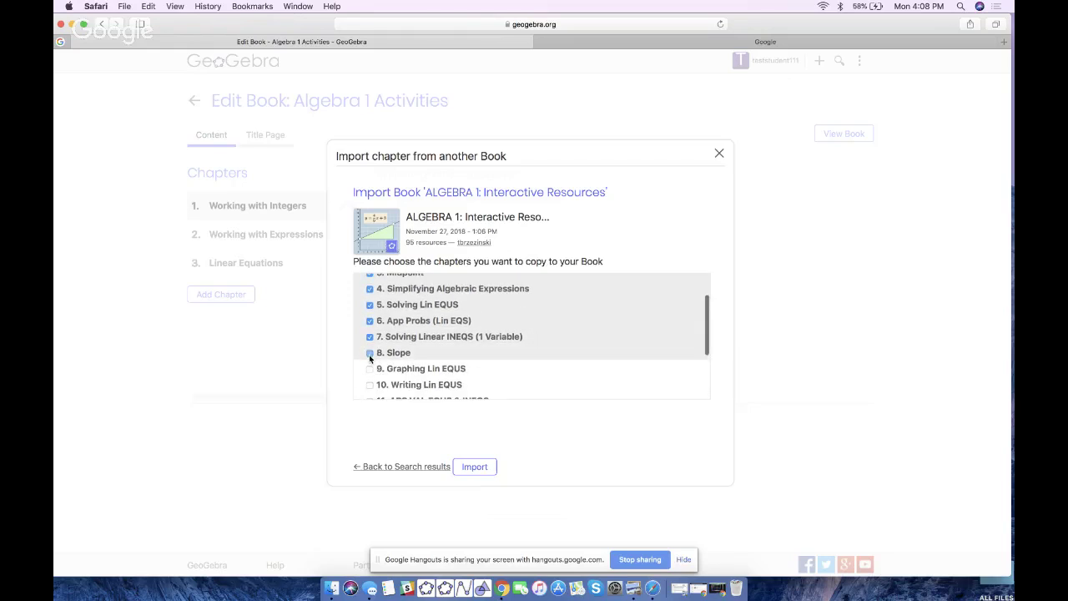
Mark the remaining chapters 9 through 16, Graphing Lin EQUS to Exponents, and import all the marked chapters into the book
click(370, 369)
click(370, 385)
scroll(370, 386, down, 4)
click(369, 313)
click(370, 329)
click(370, 345)
click(370, 362)
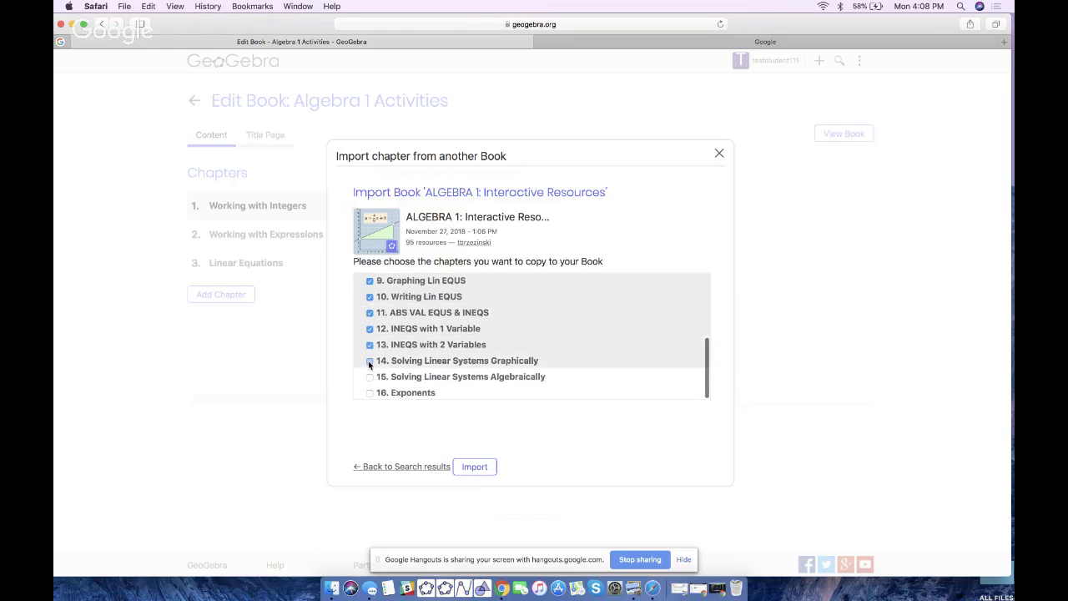
click(370, 376)
click(370, 392)
scroll(421, 360, down, 1)
scroll(422, 360, up, 5)
scroll(422, 360, down, 5)
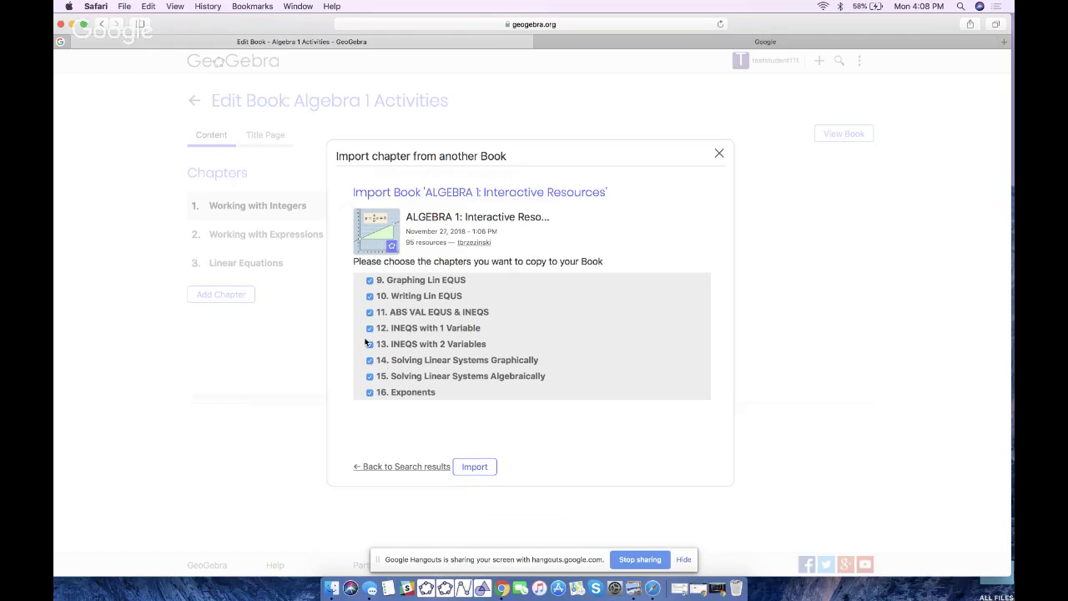
click(475, 467)
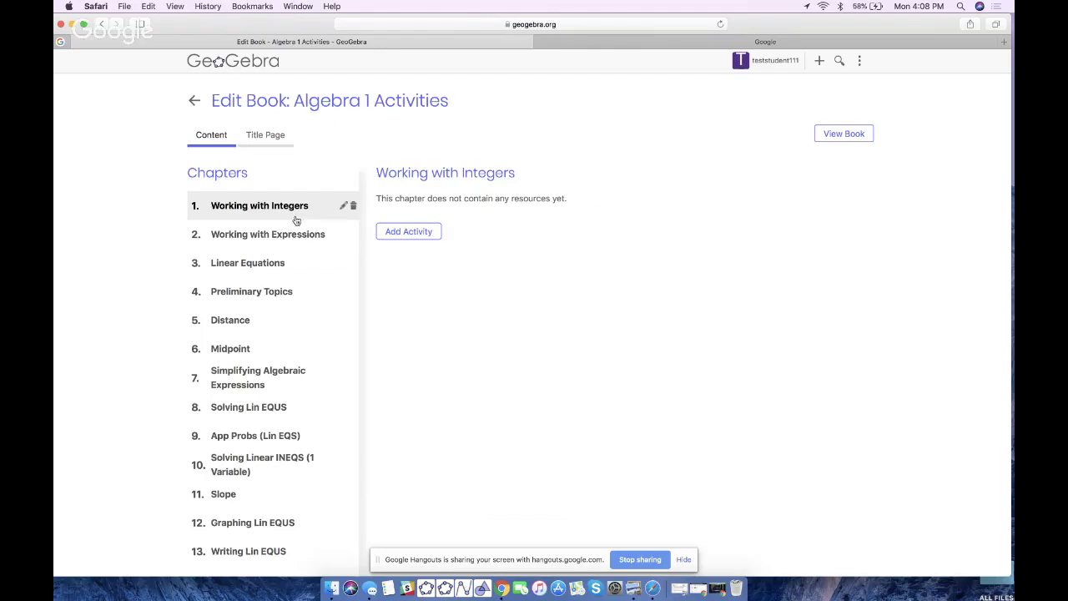
Check the contents of the Working with Expressions and Linear Equations chapters and look through the book's full chapter list
click(255, 237)
click(252, 266)
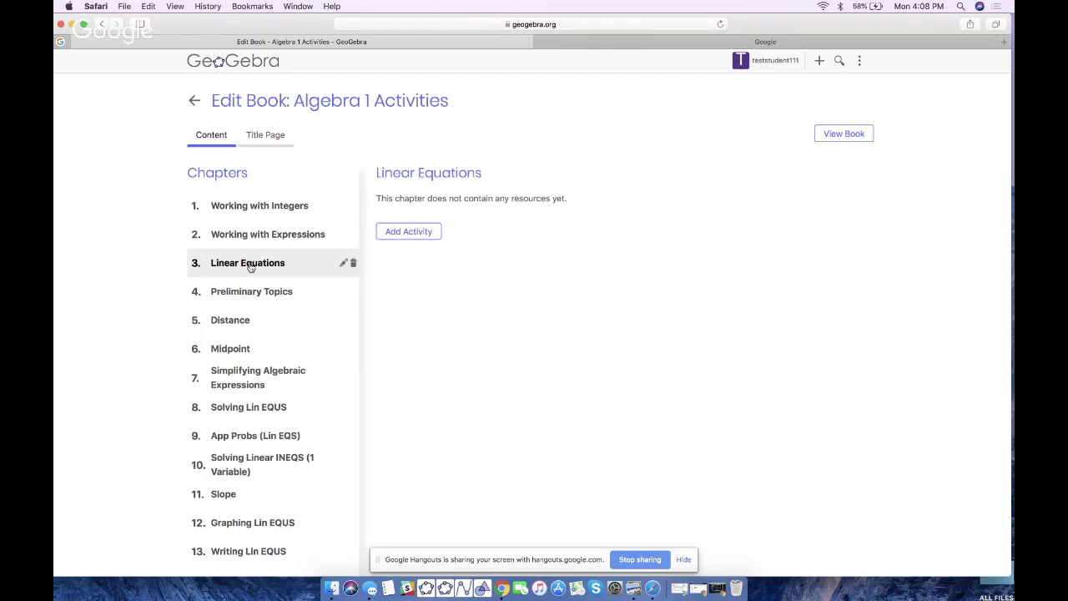
click(255, 237)
click(252, 264)
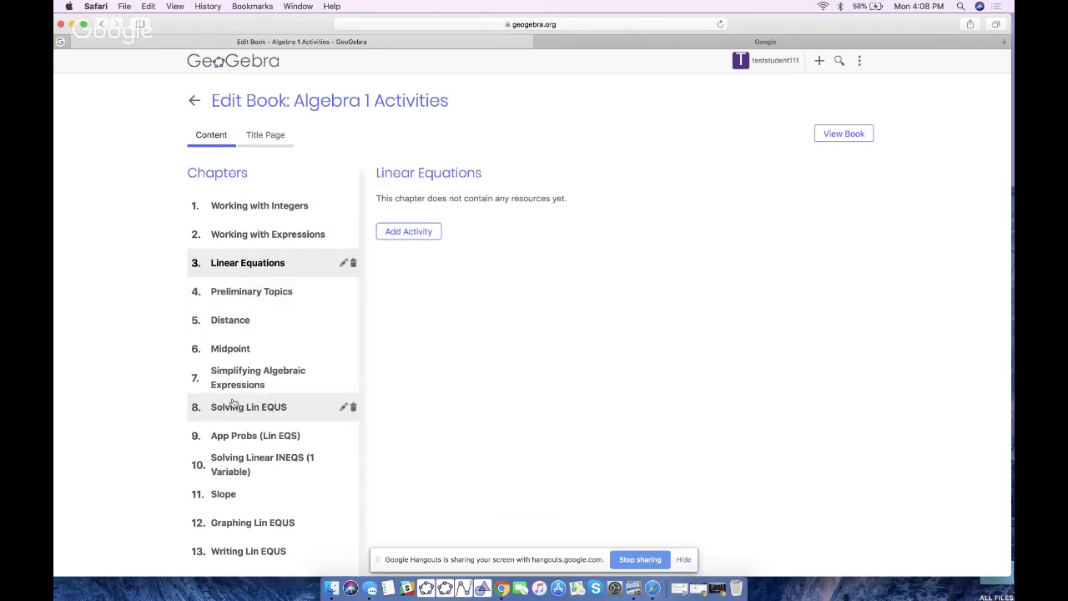
scroll(234, 405, down, 5)
scroll(233, 405, down, 1)
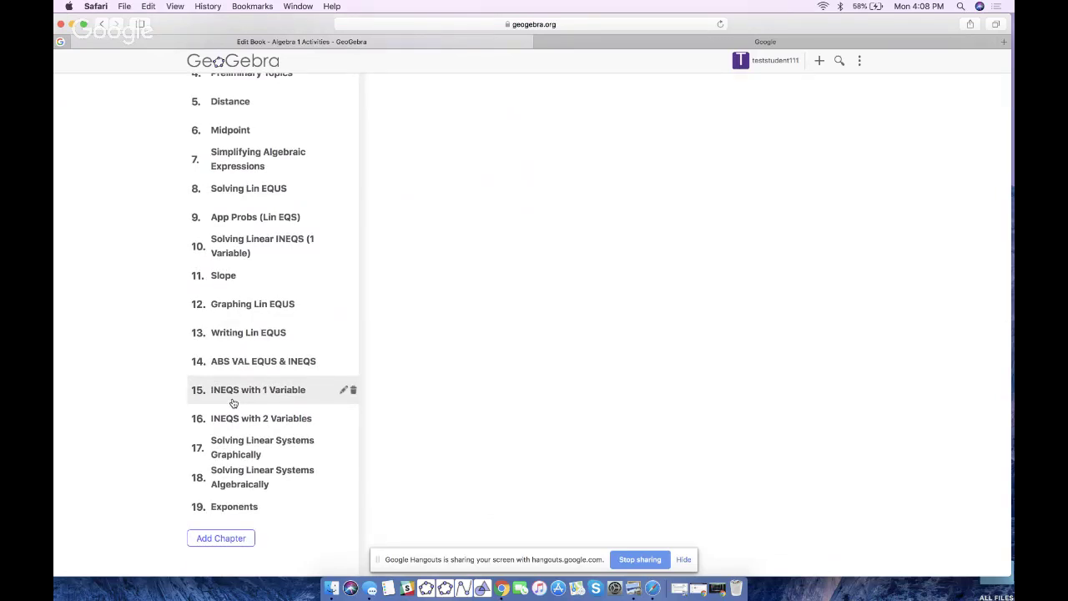
scroll(234, 404, up, 6)
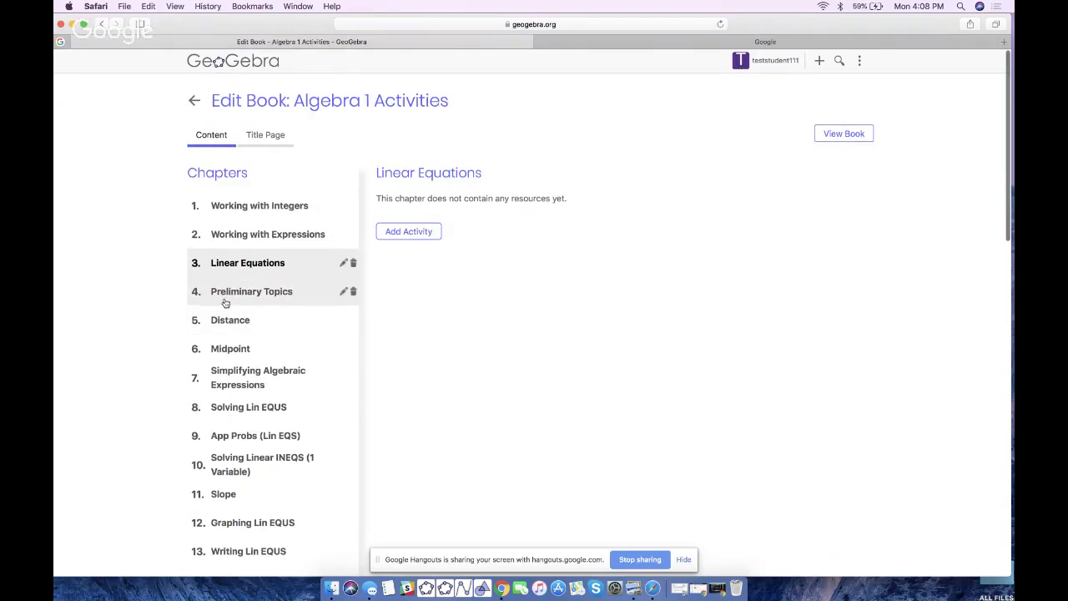
In the Preliminary Topics chapter, preview the Plotting Points: Dynamic Illustrator activity and remove the Rant Rant Rant Rant! activity
click(242, 303)
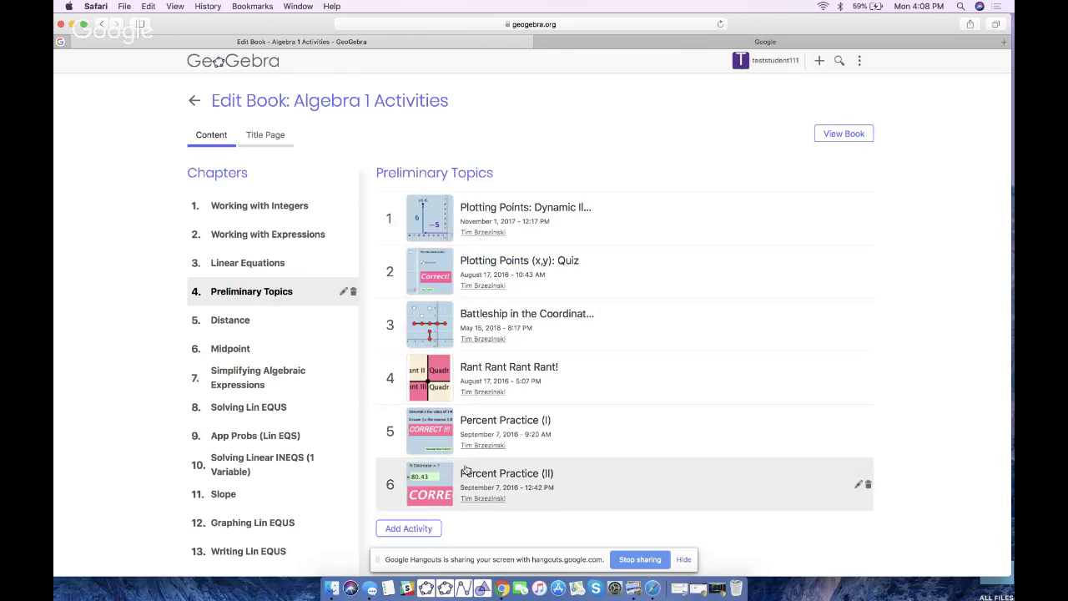
click(436, 219)
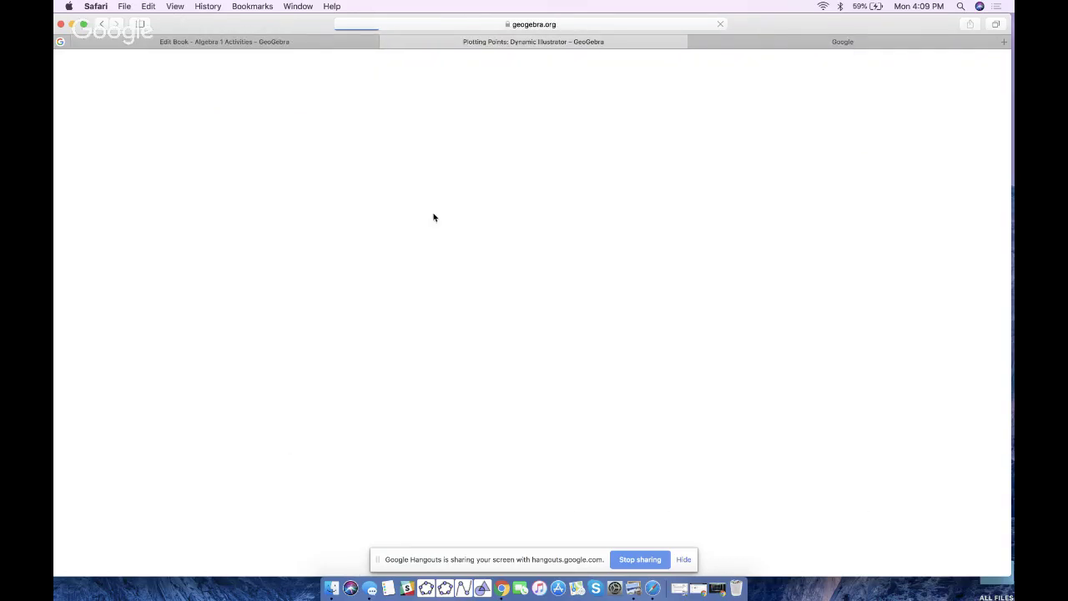
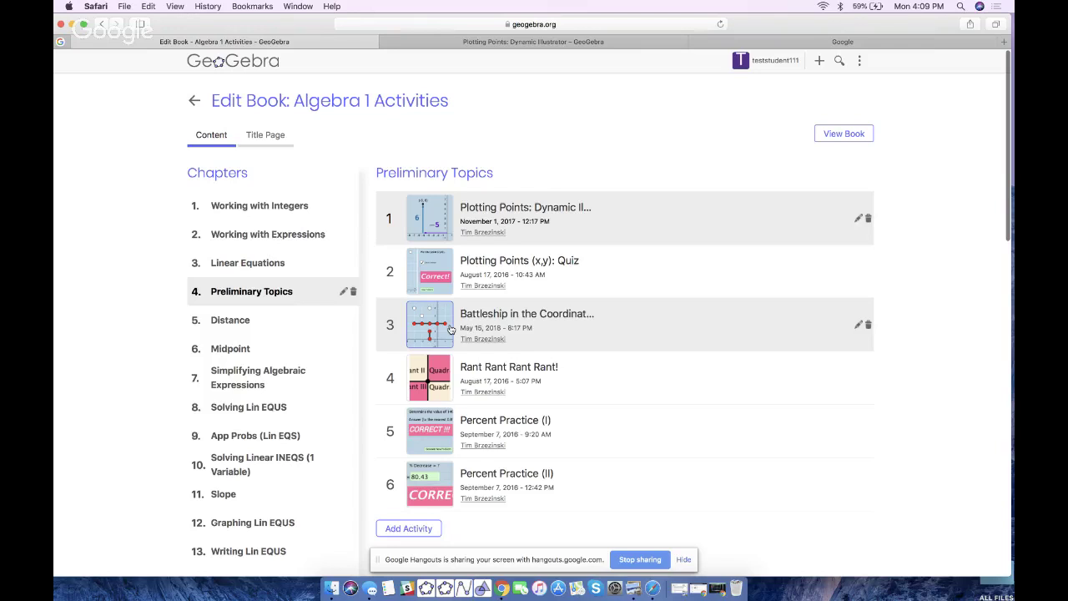
scroll(467, 326, down, 1)
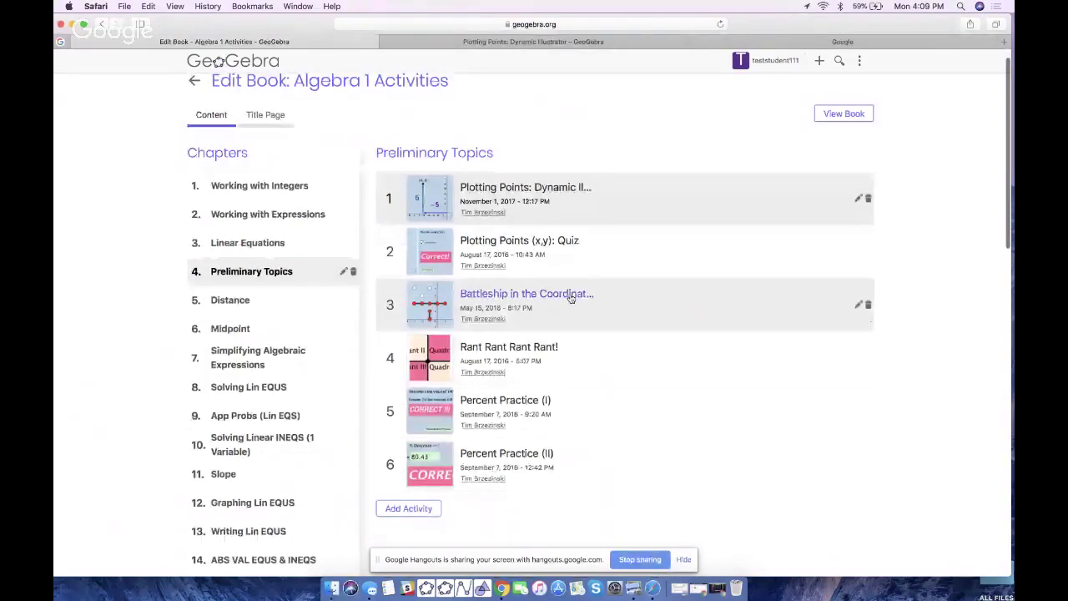
scroll(540, 308, down, 2)
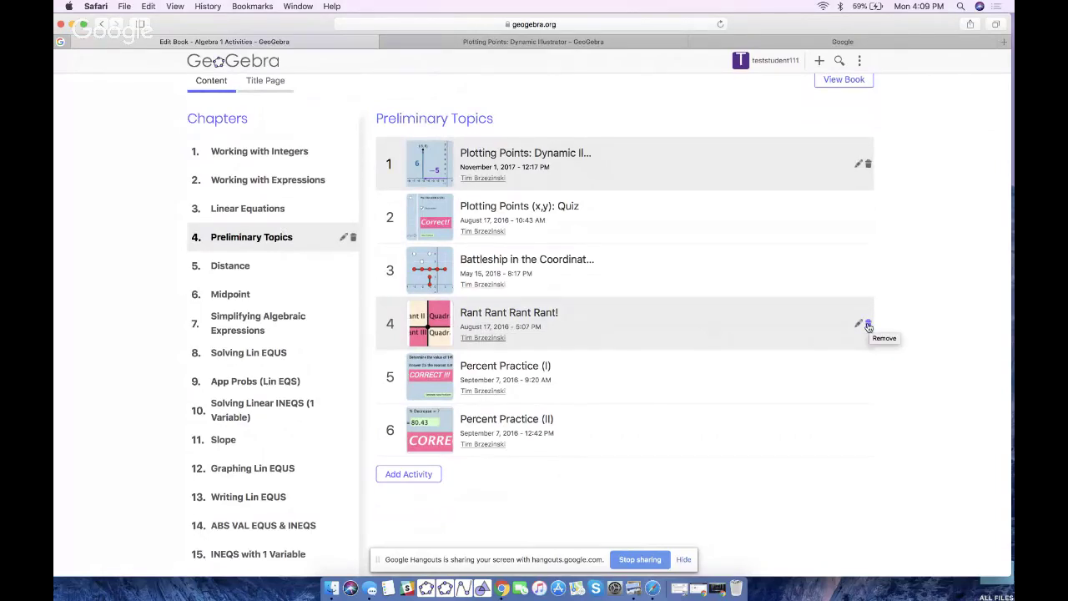
click(868, 325)
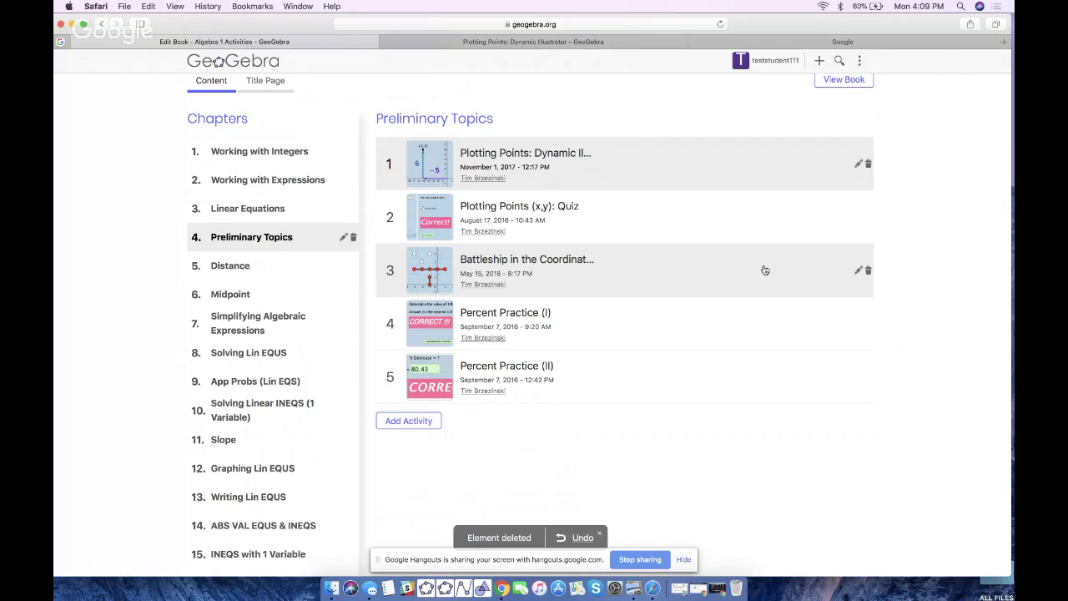
Browse the activities in imported chapters such as Slope, Solving Linear INEQS (1 Variable), Graphing Lin EQUS and Writing Lin EQUS
scroll(766, 270, up, 3)
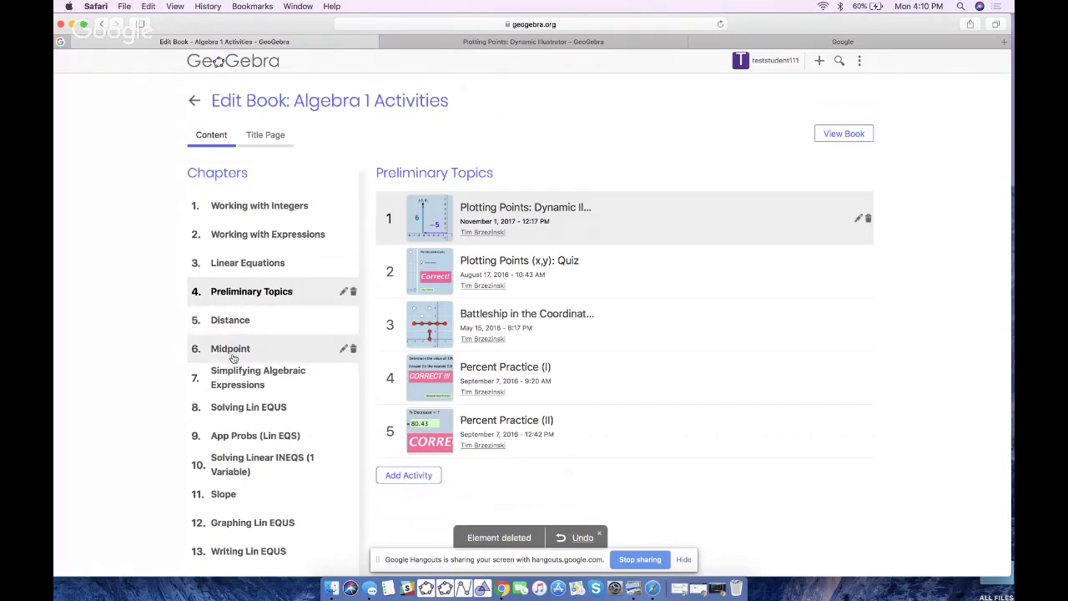
scroll(234, 359, down, 1)
scroll(233, 358, down, 2)
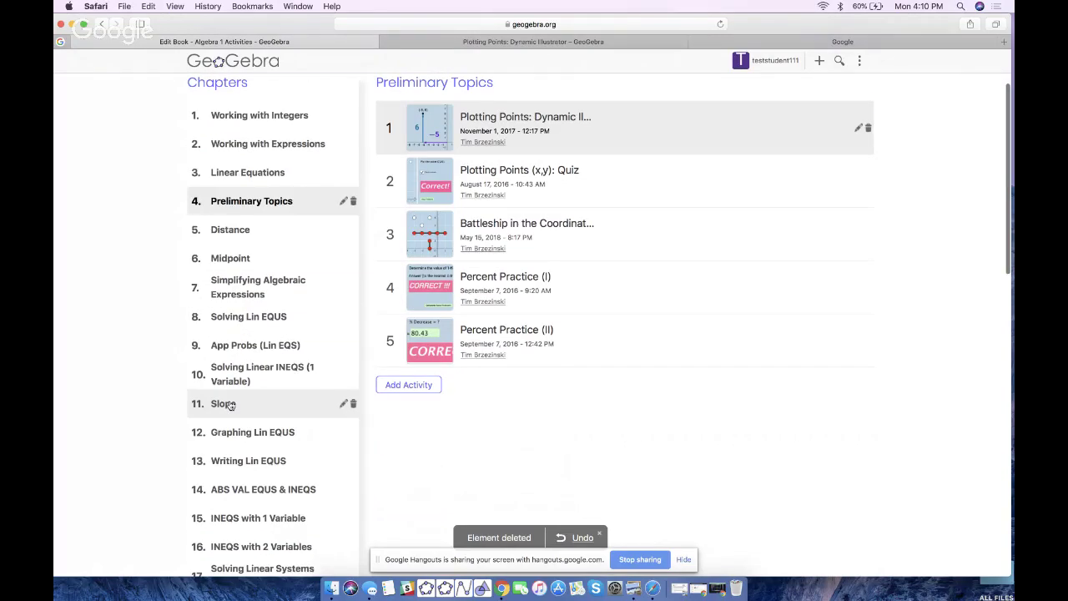
click(230, 406)
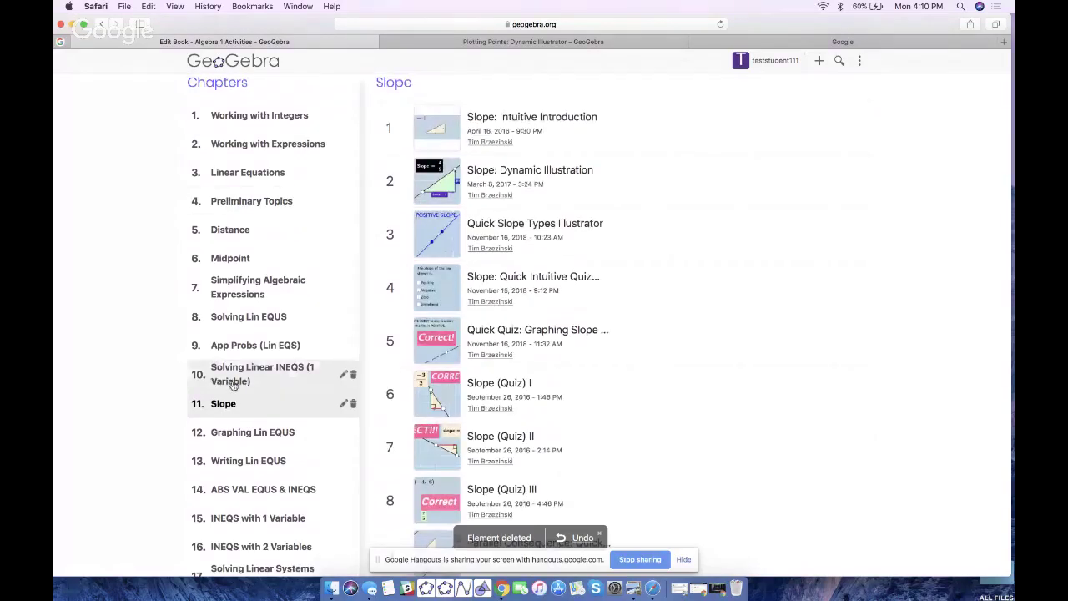
click(233, 384)
click(241, 435)
click(243, 464)
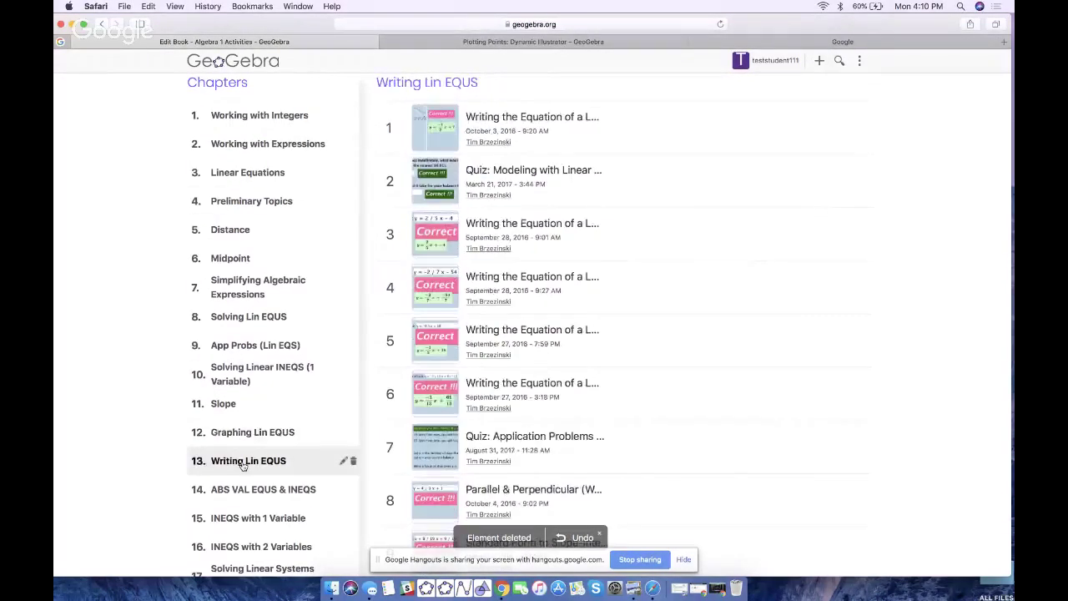
scroll(243, 465, down, 2)
click(246, 458)
scroll(251, 476, down, 1)
Add the existing Graph the Line activity to the Solving Linear Systems Graphically chapter
click(276, 486)
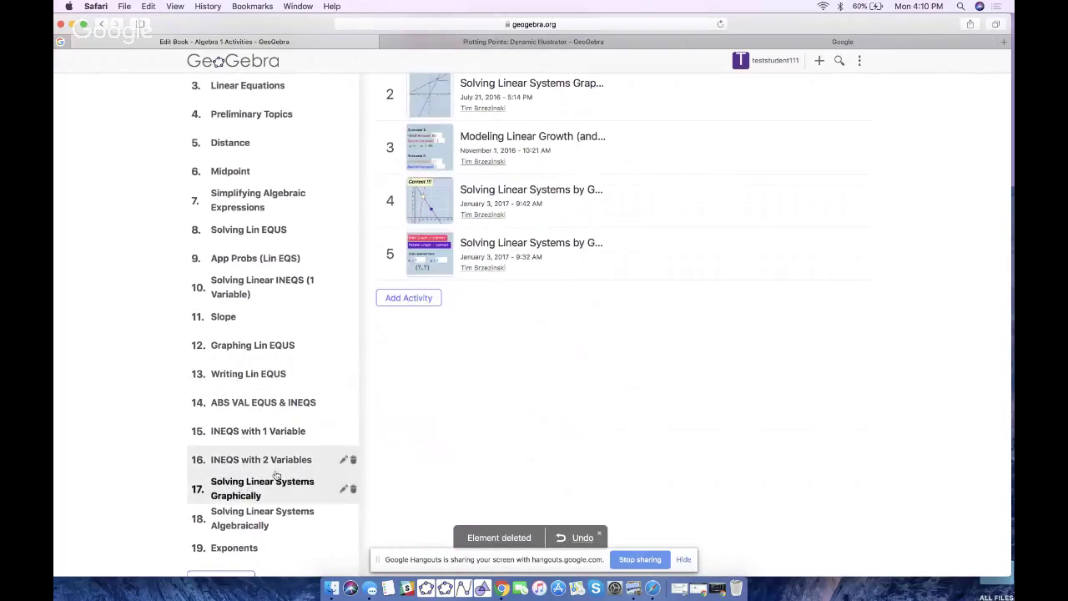
scroll(276, 476, up, 3)
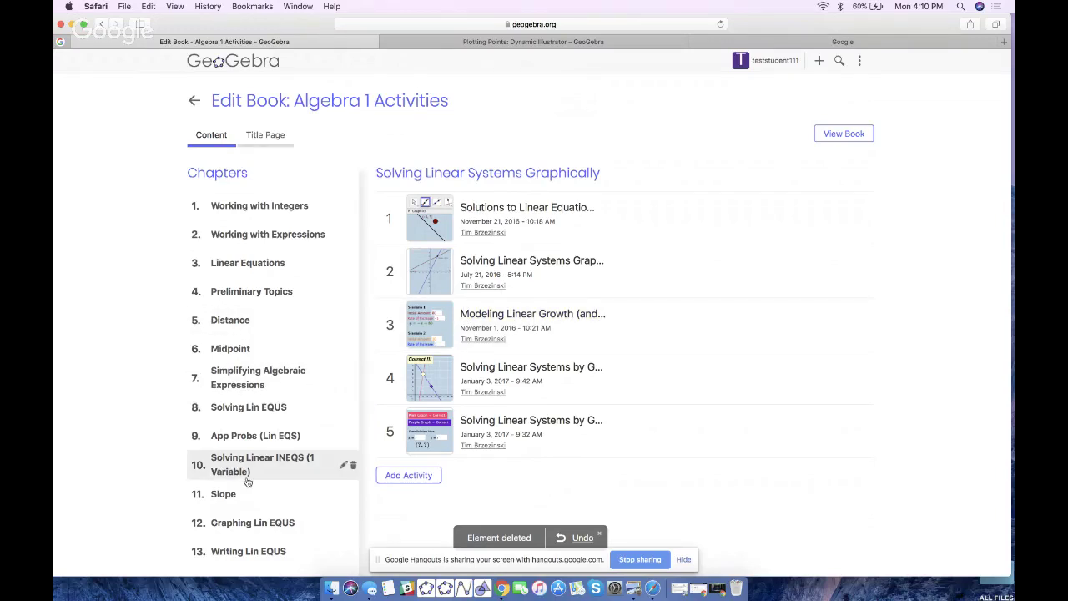
scroll(430, 264, down, 1)
scroll(430, 264, down, 3)
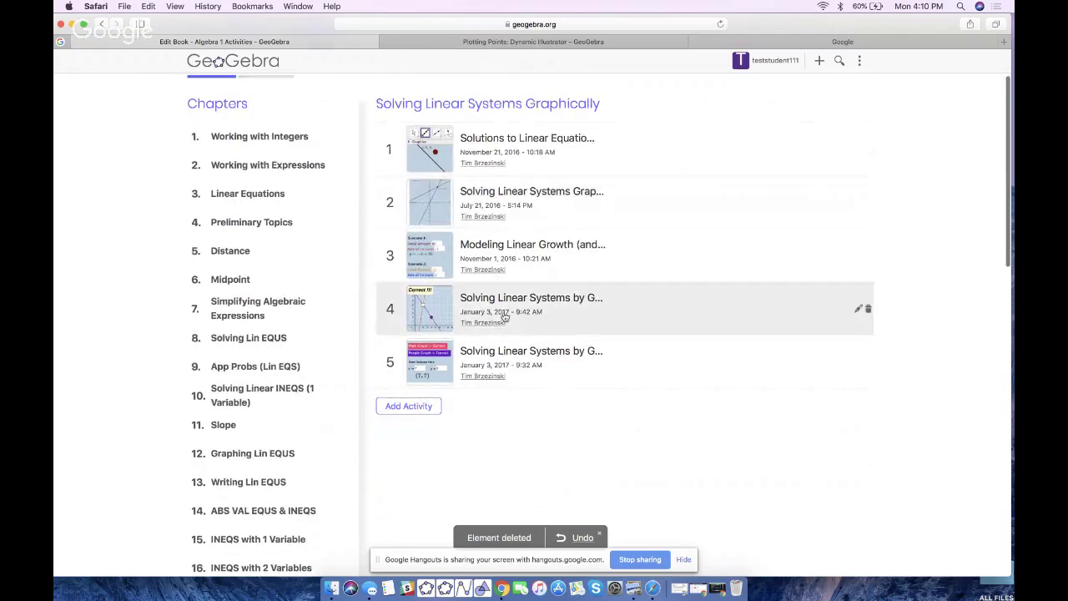
click(414, 407)
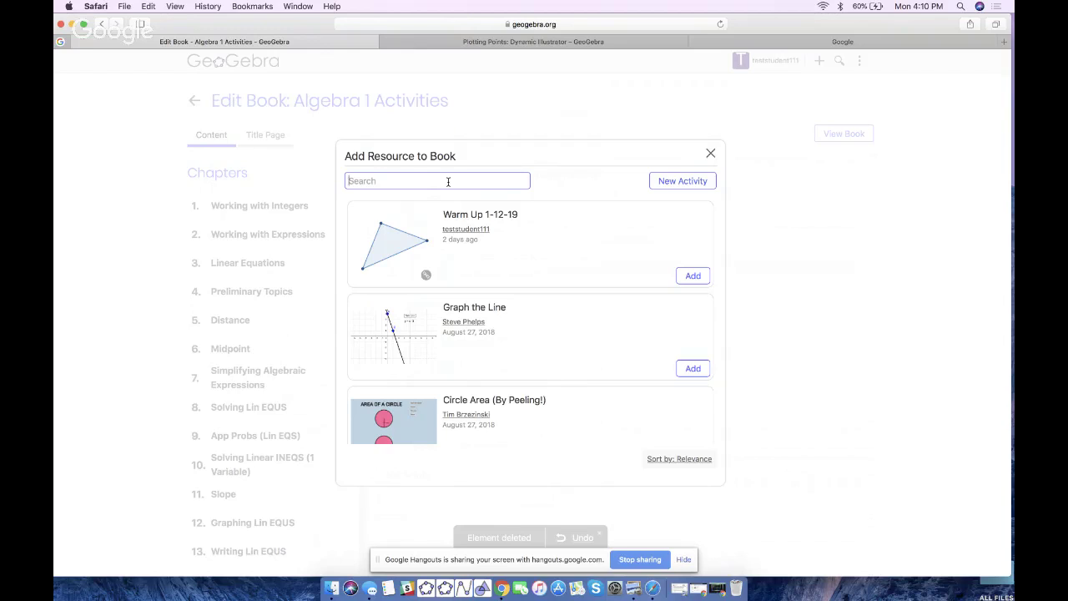
scroll(454, 250, down, 10)
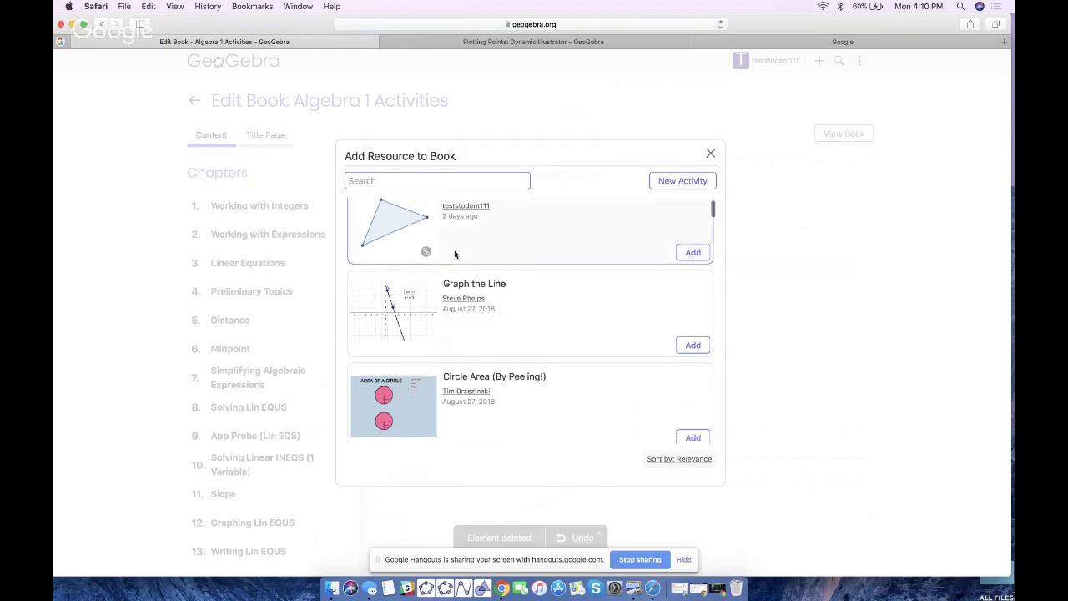
scroll(456, 255, up, 10)
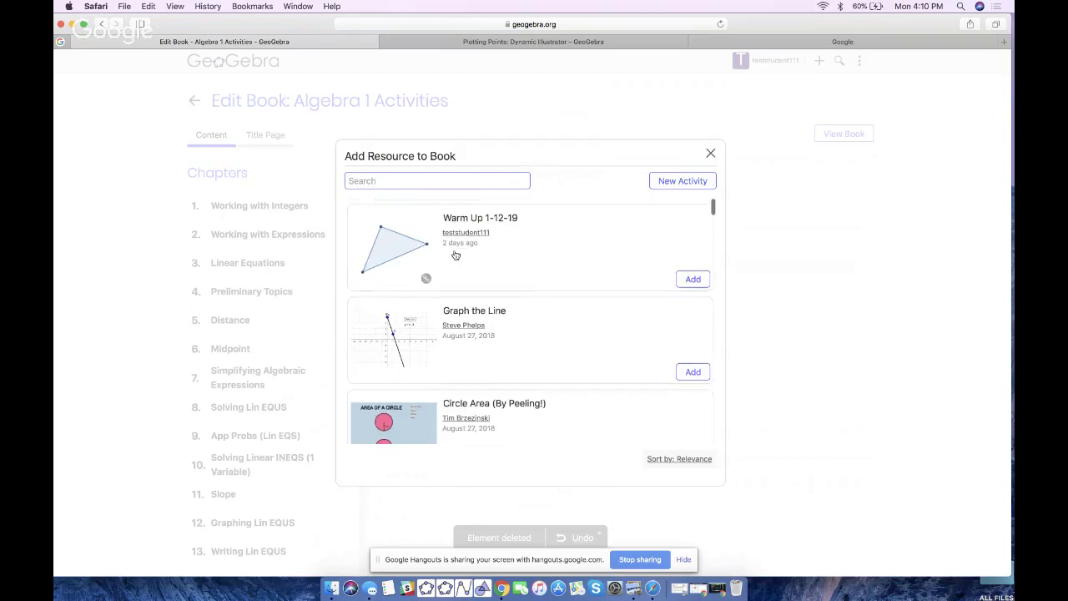
scroll(456, 254, down, 3)
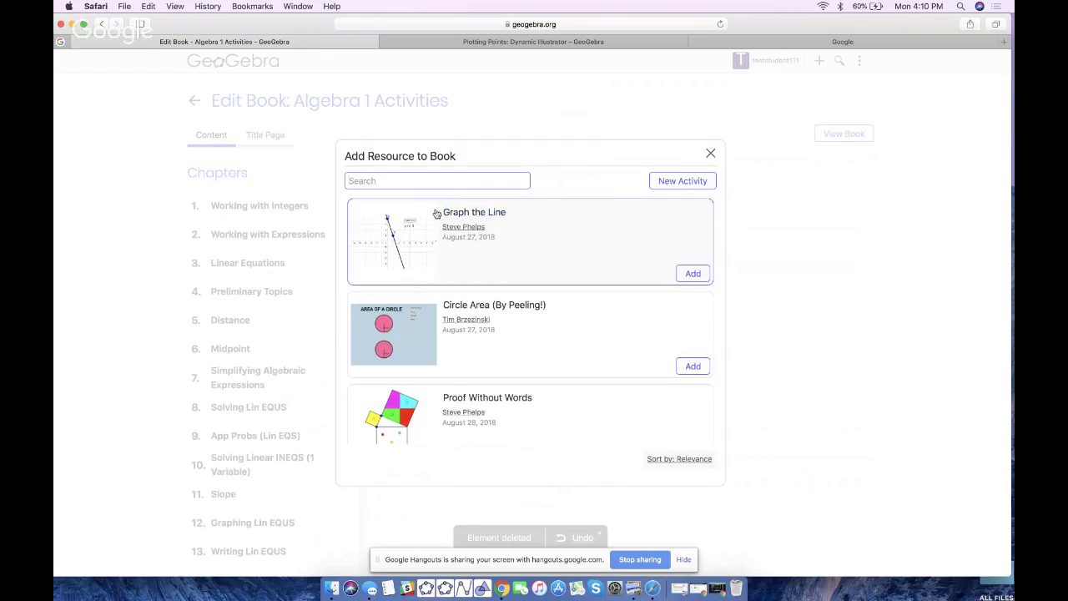
click(692, 275)
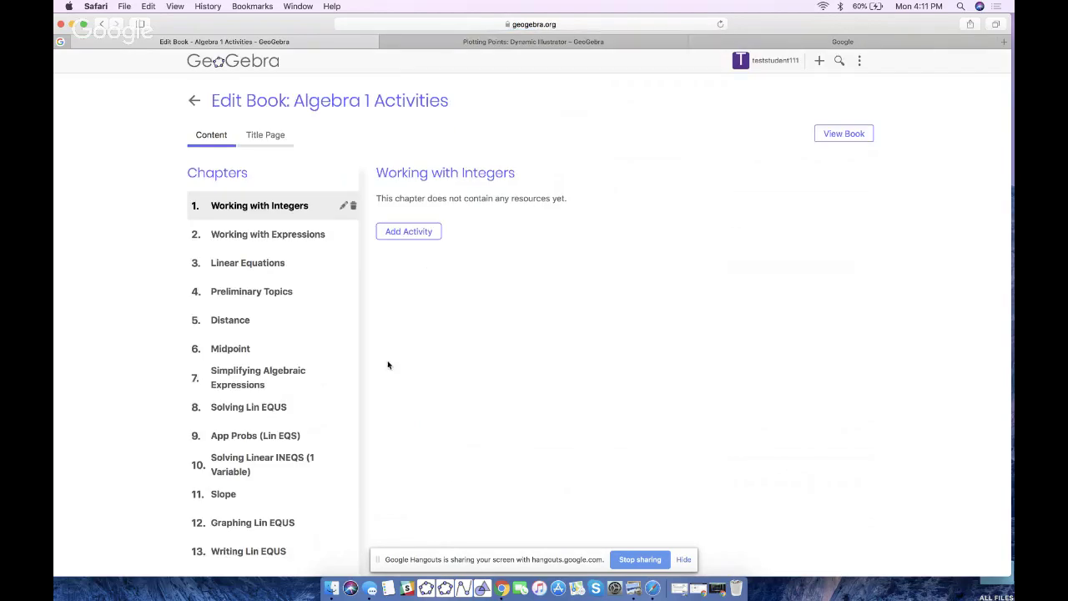
Move the Graph the Line activity from the Solving Linear Systems Graphically chapter to the Graphing Lin EQUS chapter
scroll(216, 398, down, 1)
scroll(215, 398, down, 5)
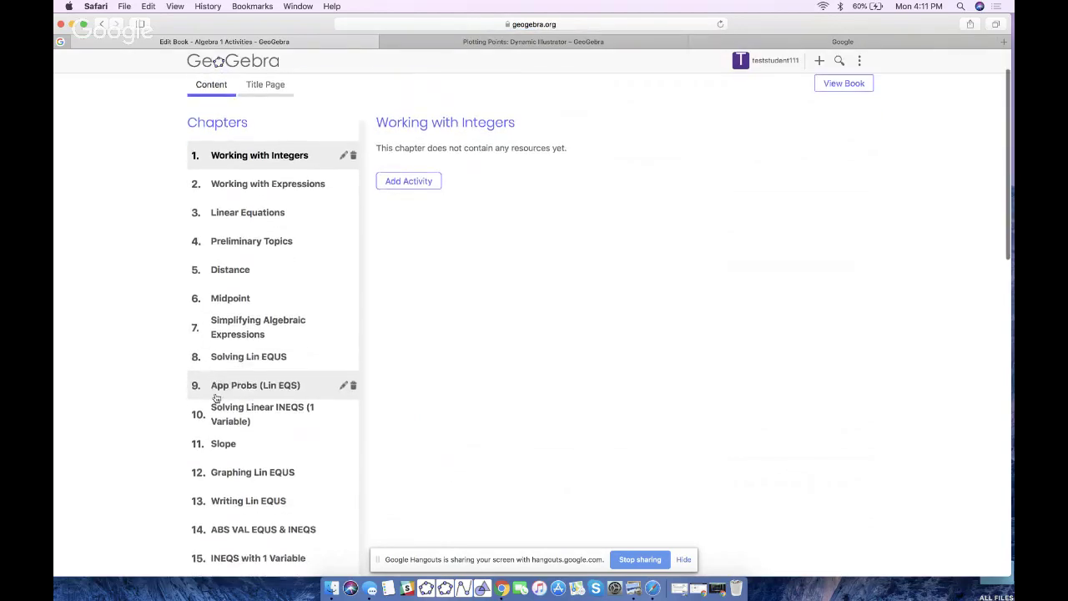
scroll(216, 398, down, 1)
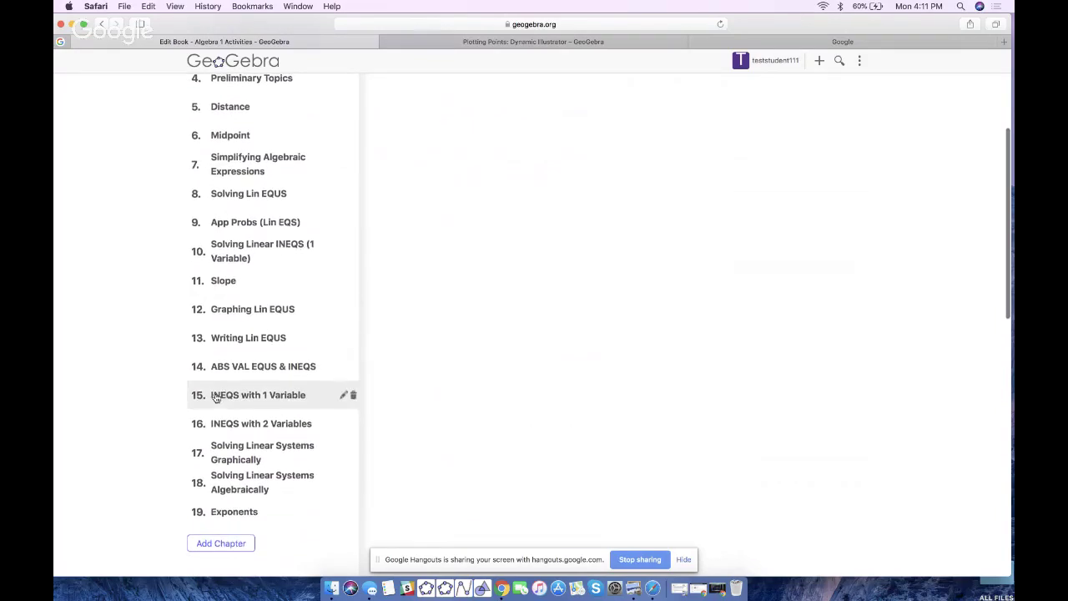
scroll(215, 398, up, 2)
scroll(215, 398, up, 4)
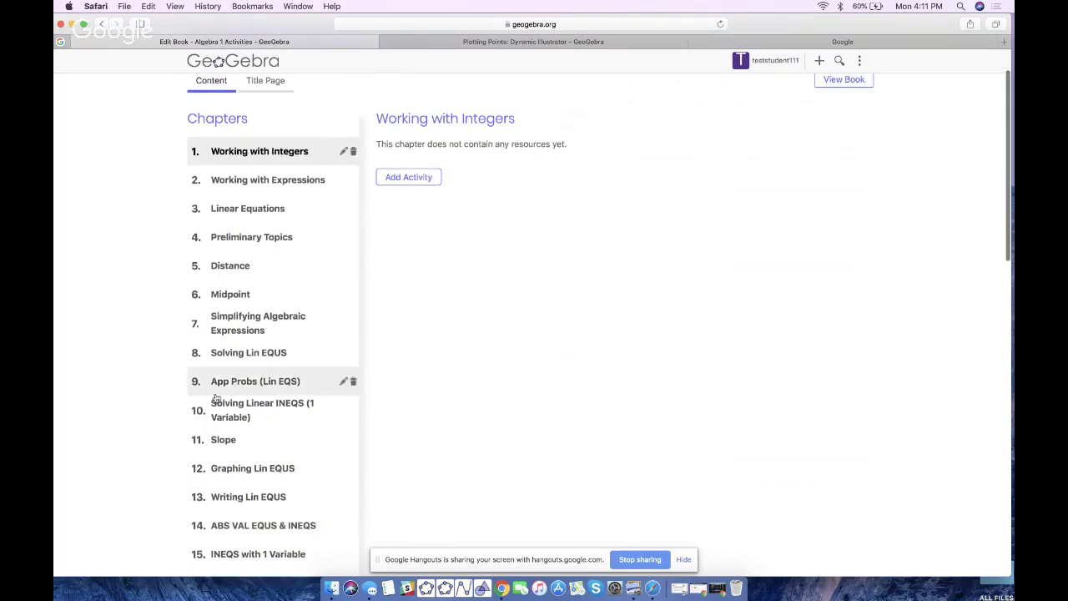
scroll(229, 419, down, 6)
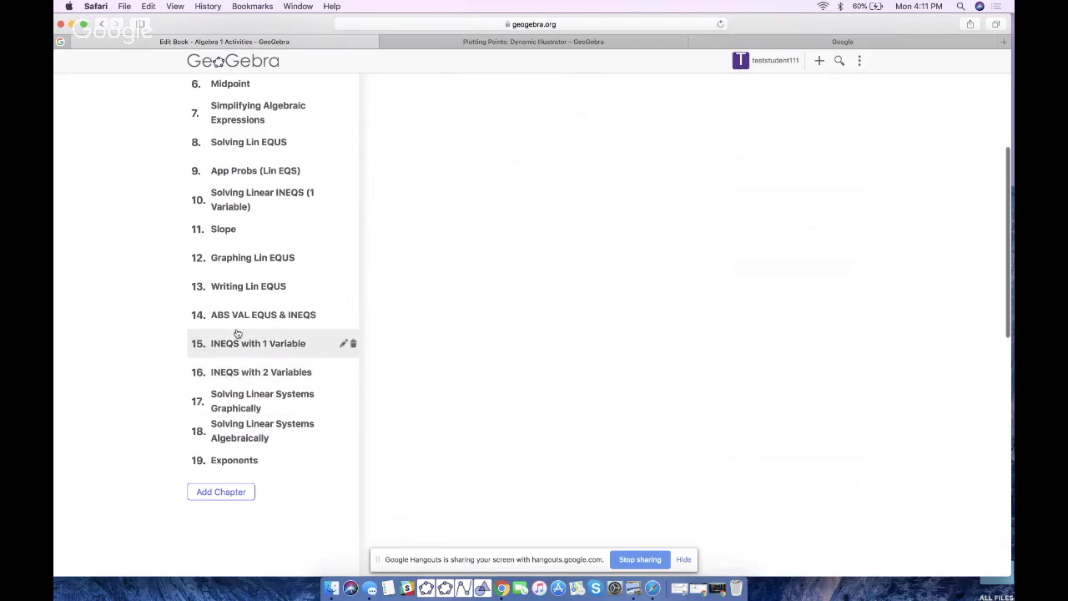
scroll(235, 334, up, 1)
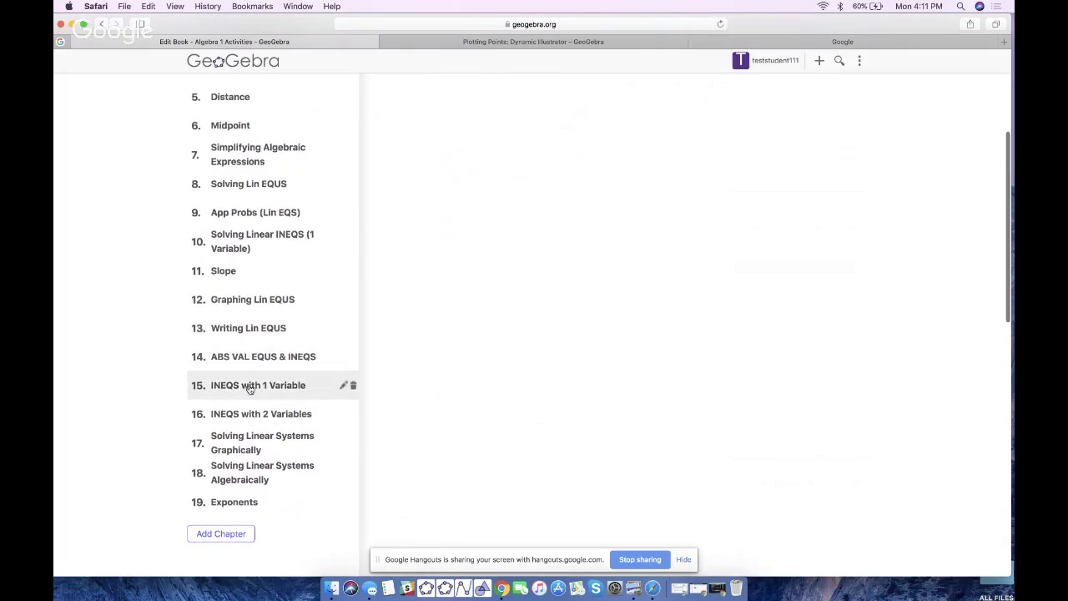
click(254, 444)
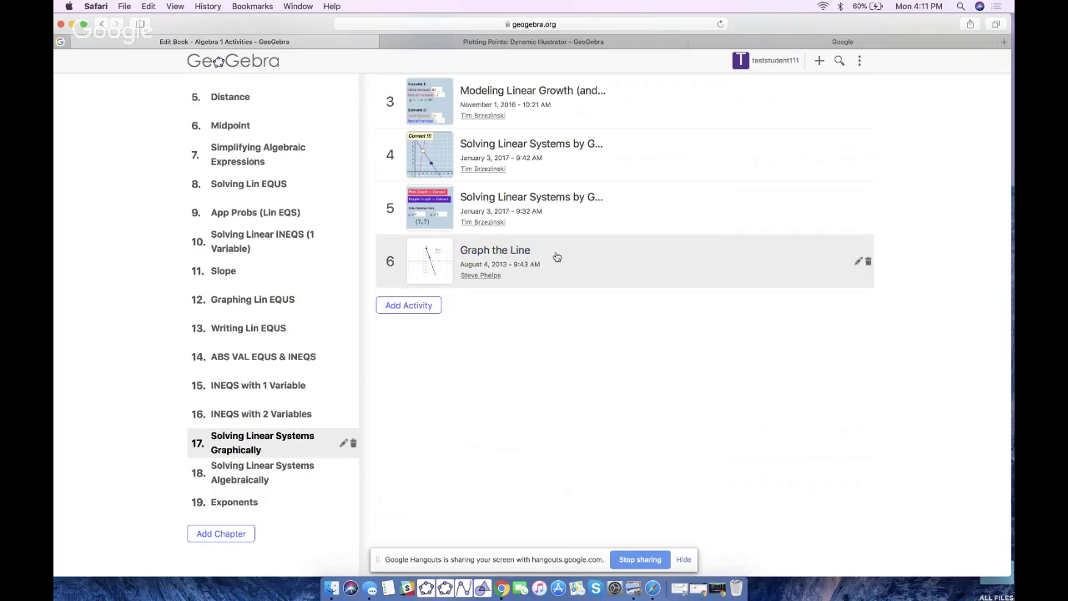
drag(585, 264, 265, 313)
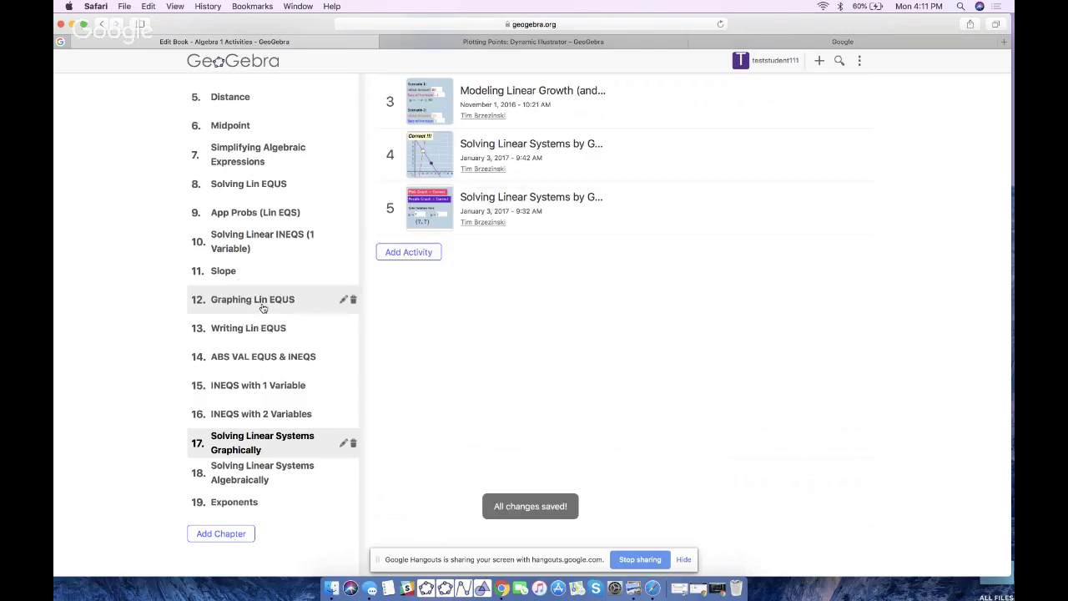
In the Graphing Lin EQUS chapter, reorder the Graph the Line activity to fifth place, between two Quiz: Graphing Linear Equations activities
click(262, 300)
drag(448, 529, 443, 228)
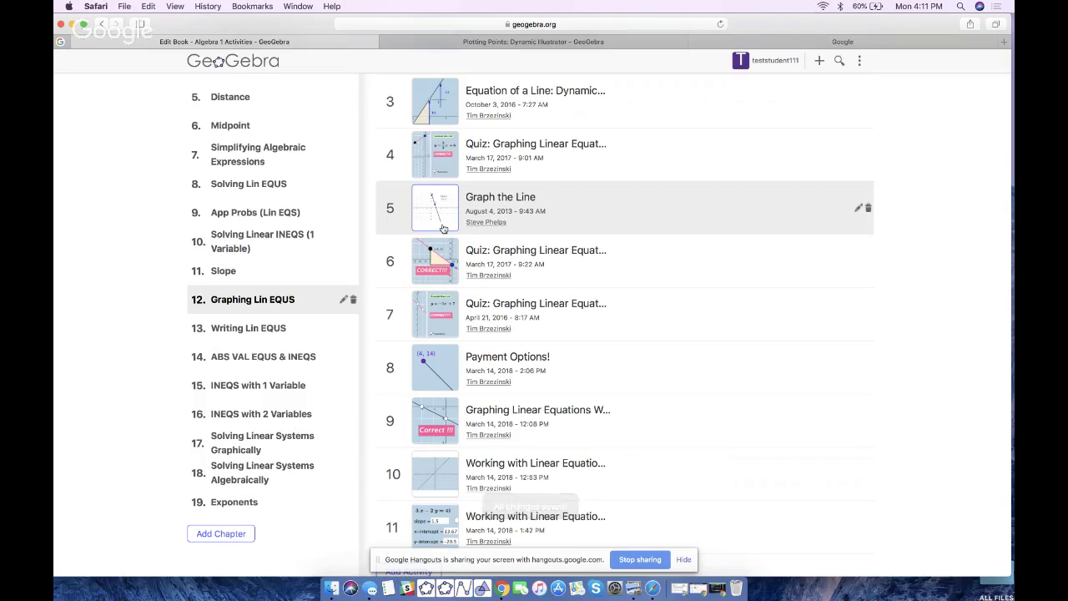
Open the Algebra 1 Activities book from the profile's resources and look through its table of contents from Preliminary Topics to Writing Lin EQUS
click(771, 64)
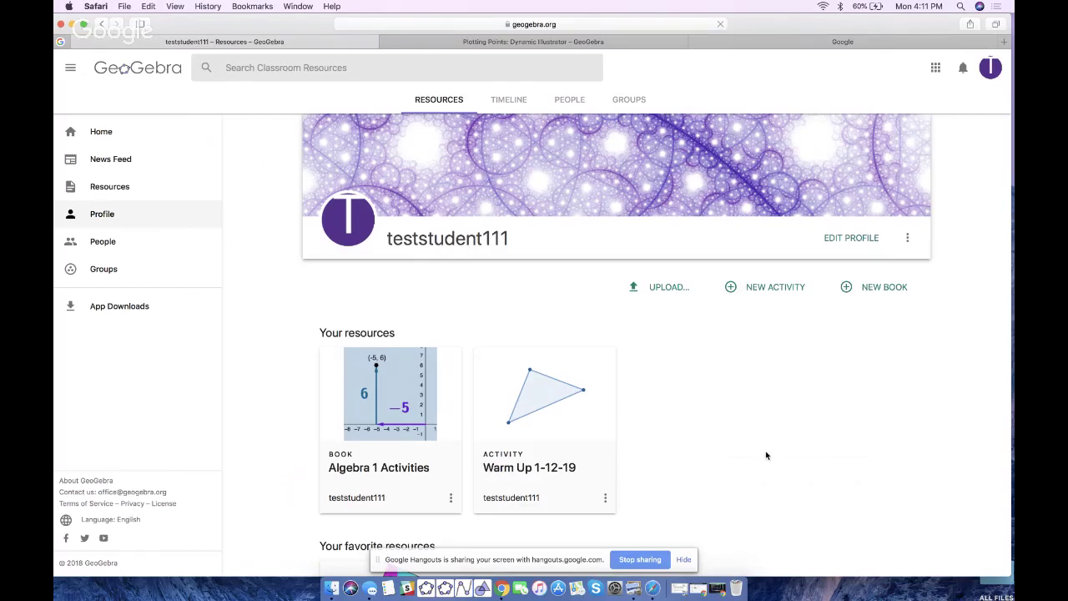
click(395, 403)
scroll(298, 370, down, 2)
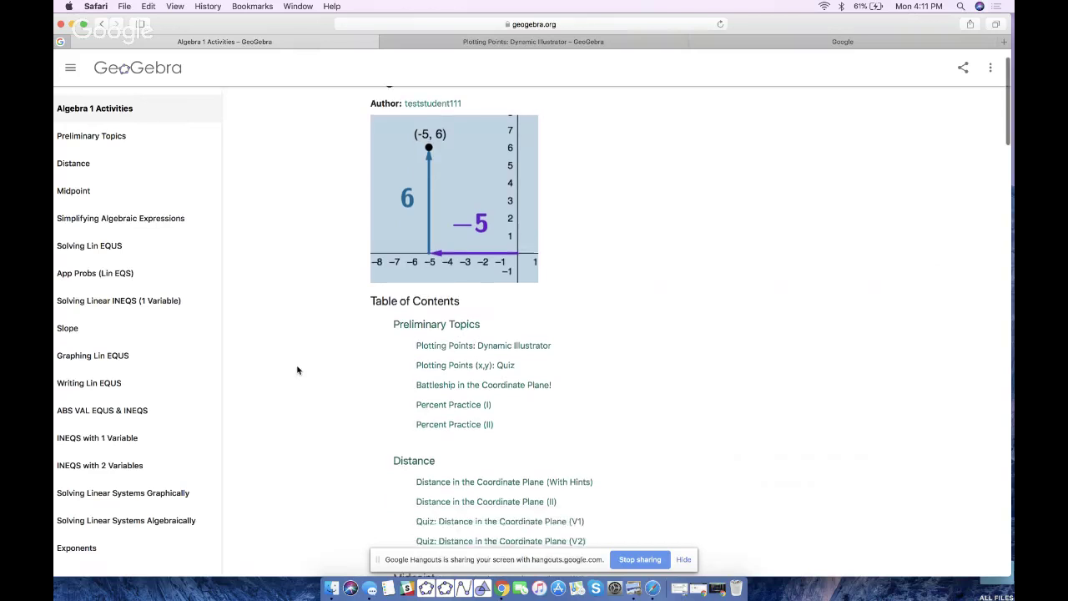
scroll(297, 370, up, 1)
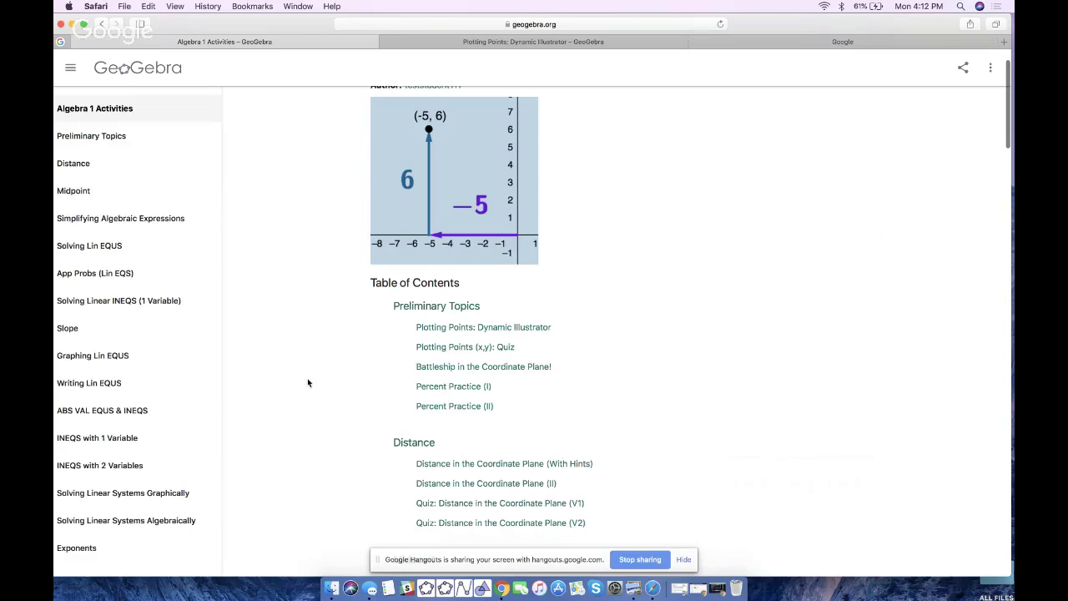
scroll(308, 380, down, 5)
scroll(308, 383, down, 15)
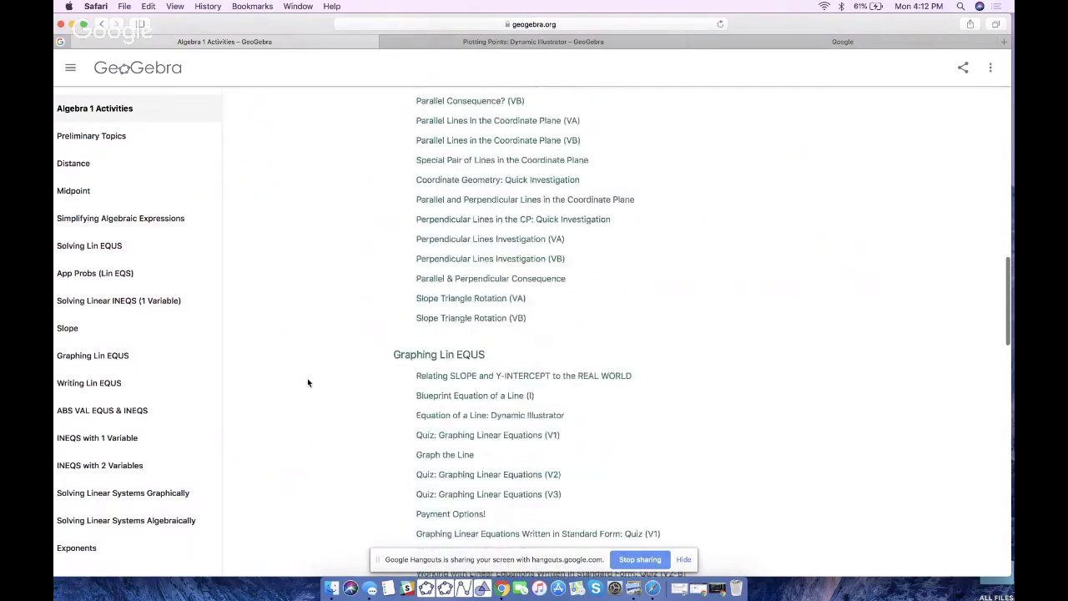
scroll(307, 382, down, 3)
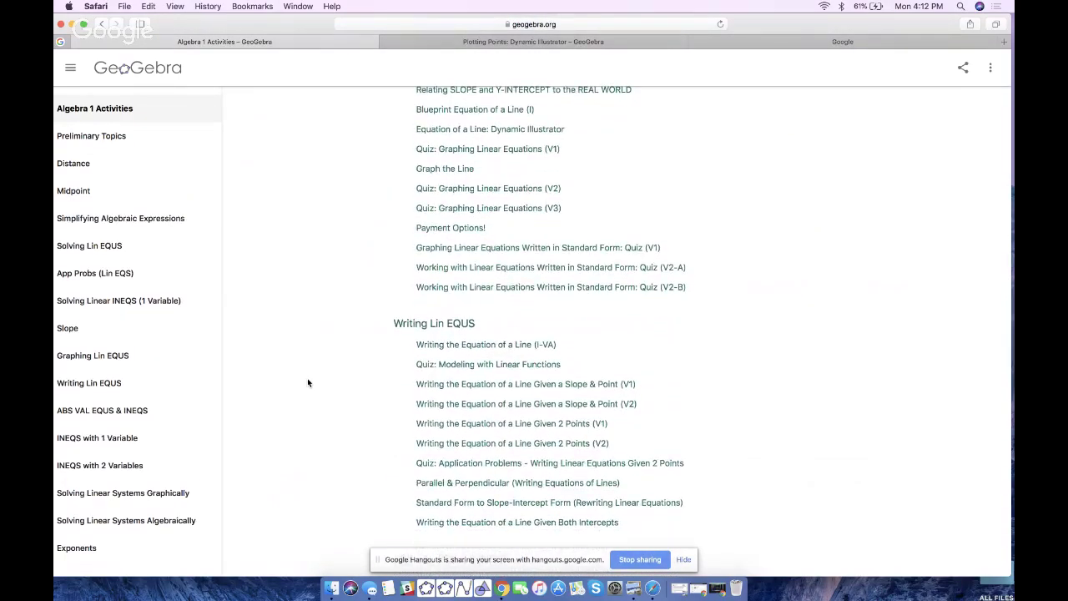
scroll(307, 382, up, 20)
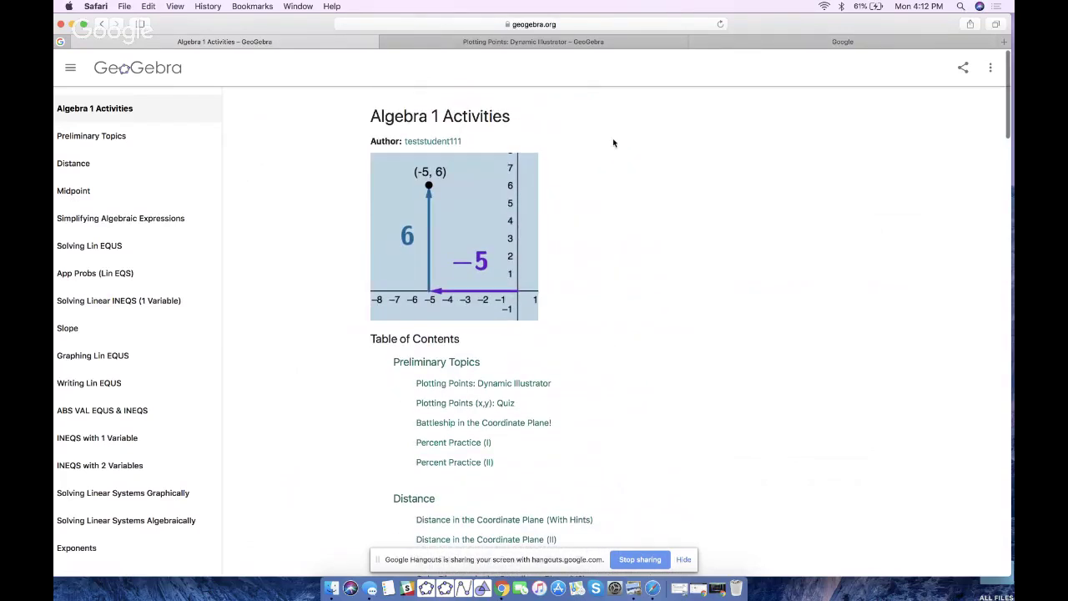
Reopen the Algebra 1 Activities book for editing and move the Solving Lin EQUS chapter above Simplifying Algebraic Expressions
click(990, 68)
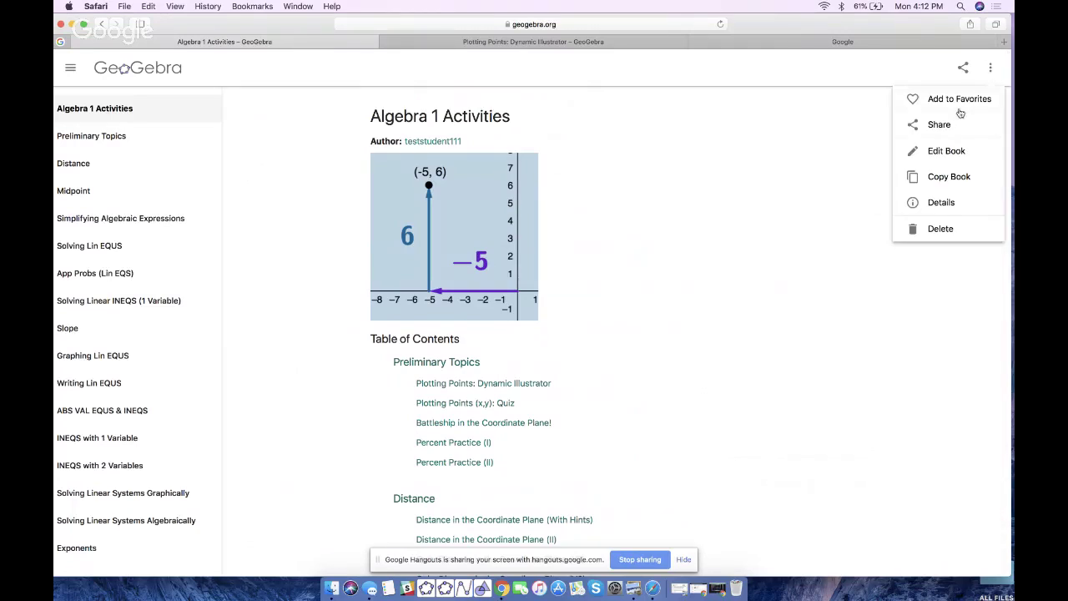
click(944, 150)
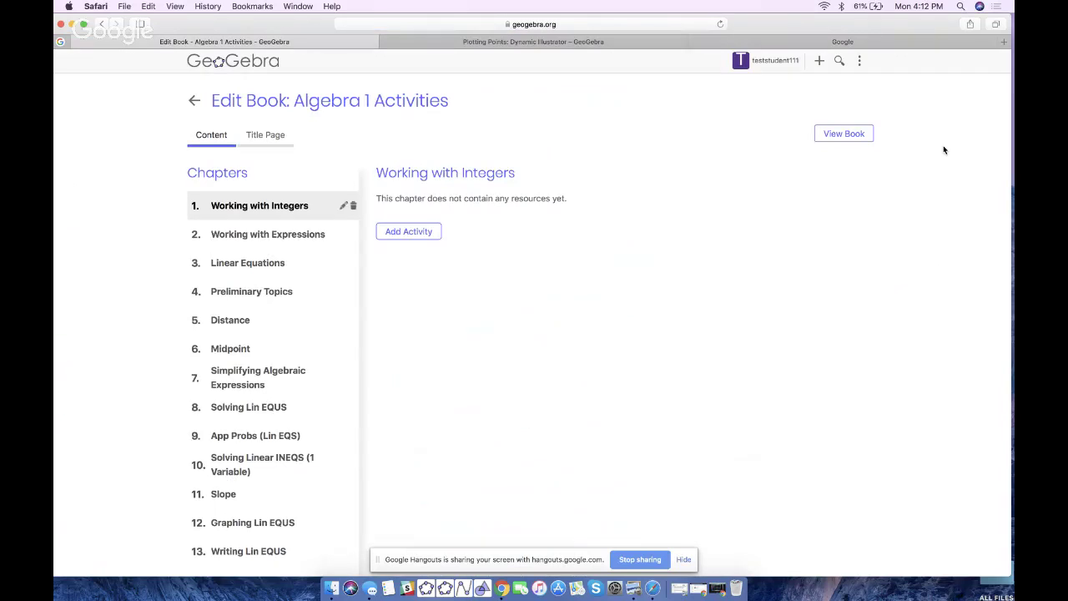
drag(197, 415, 222, 373)
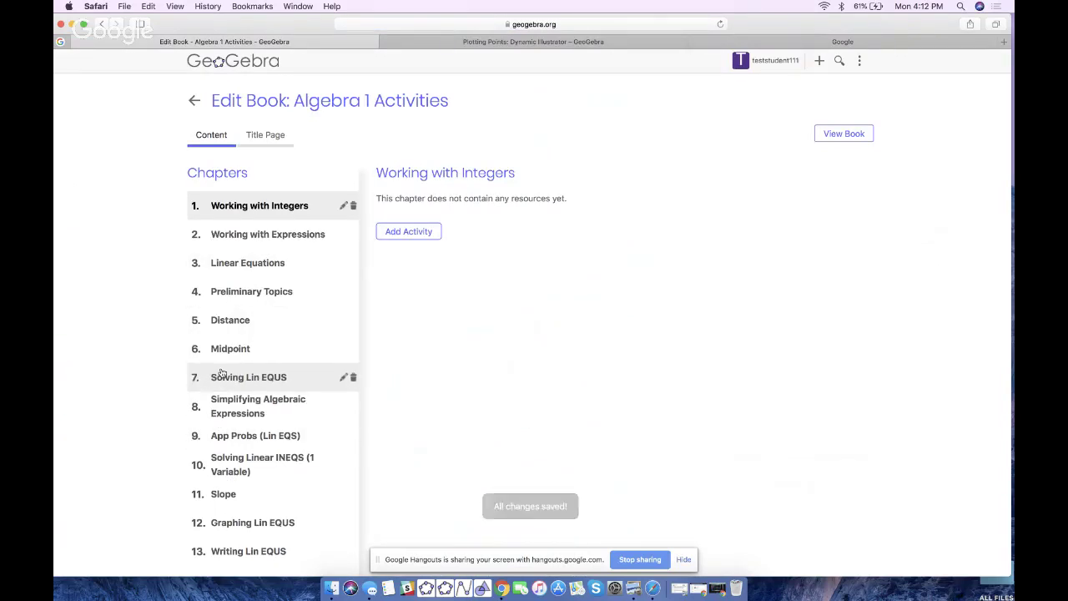
From the profile page, search classroom resources for "cosine graph", refine the search with an author's name, and browse the results
click(770, 63)
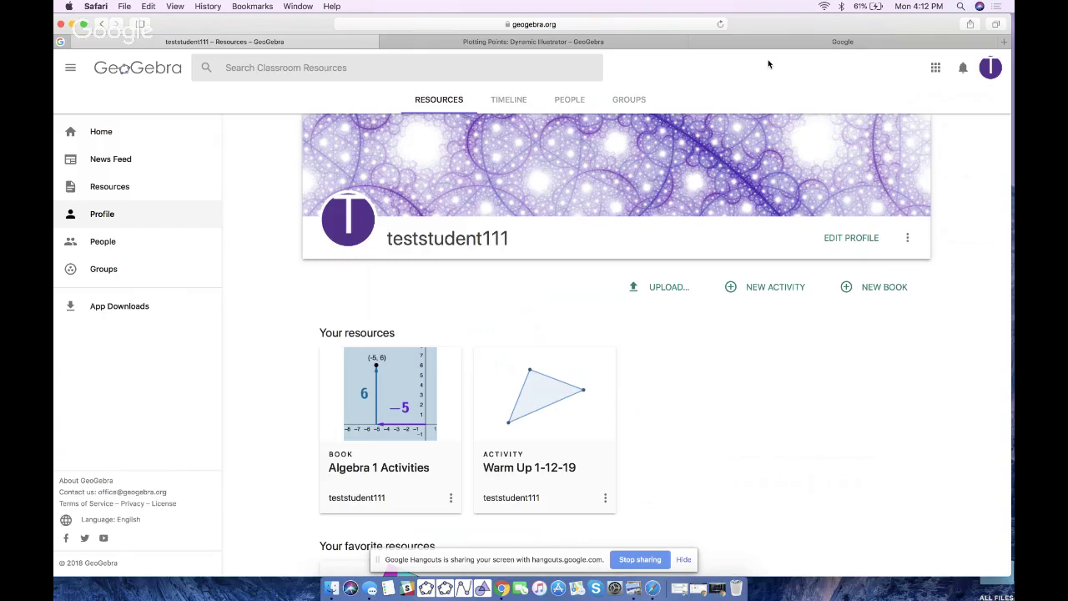
click(319, 72)
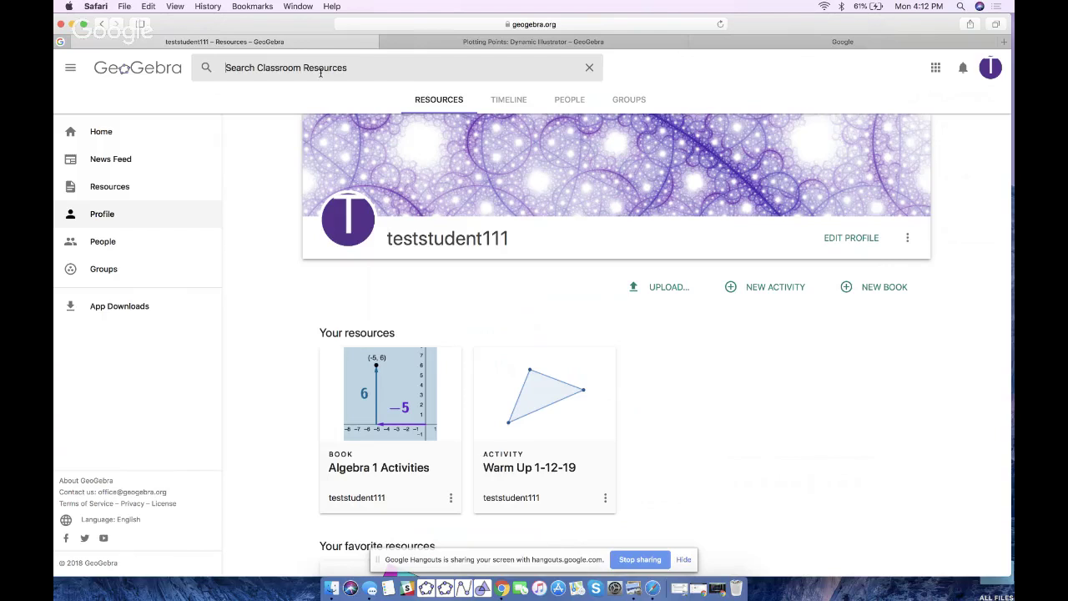
text(cosine graph)
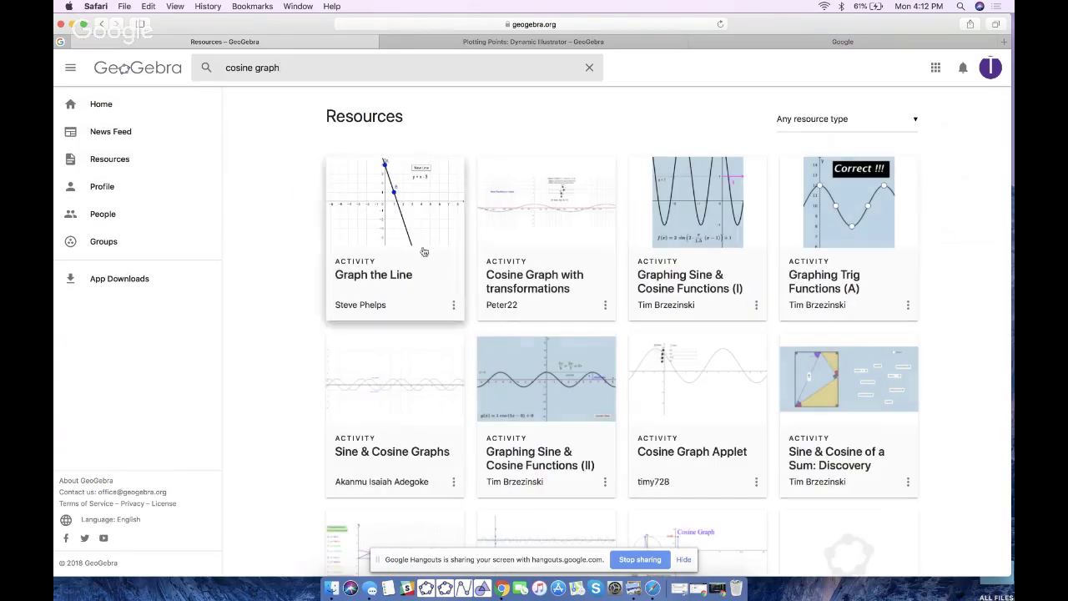
scroll(511, 342, down, 5)
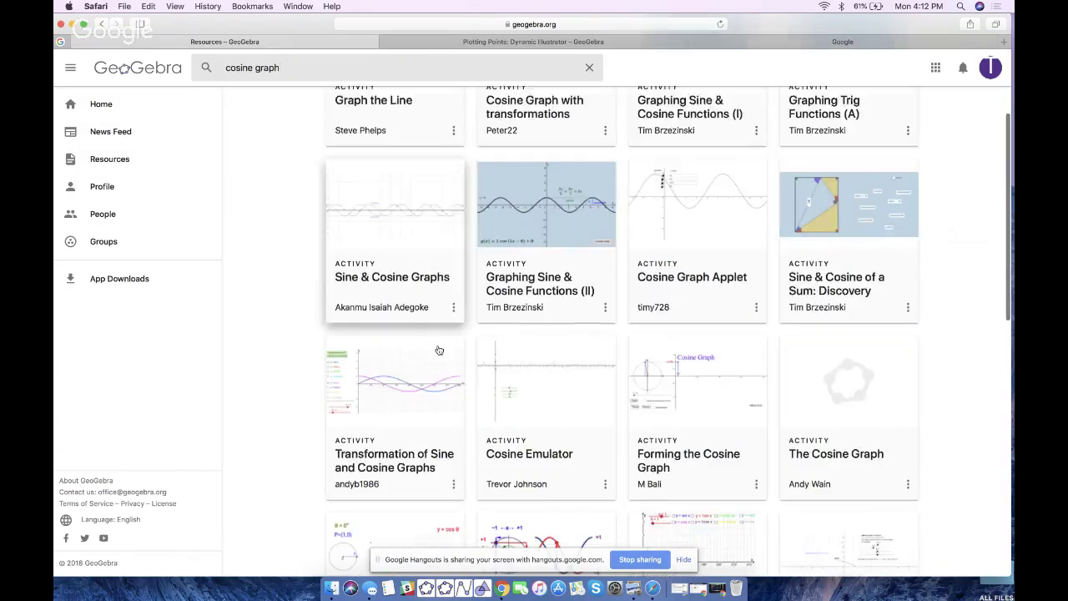
scroll(451, 338, up, 4)
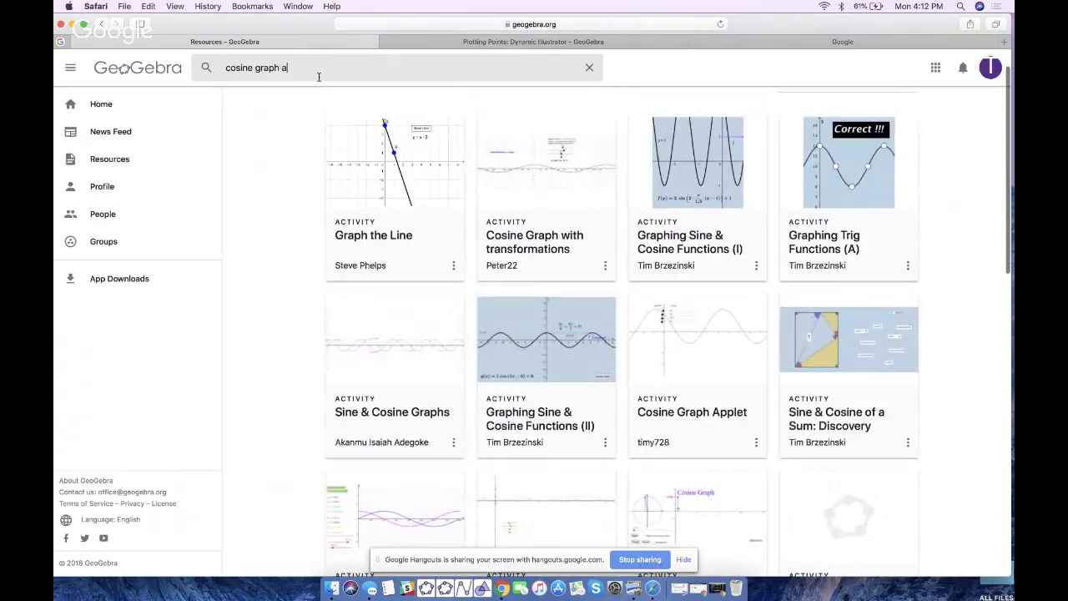
text(nthony or)
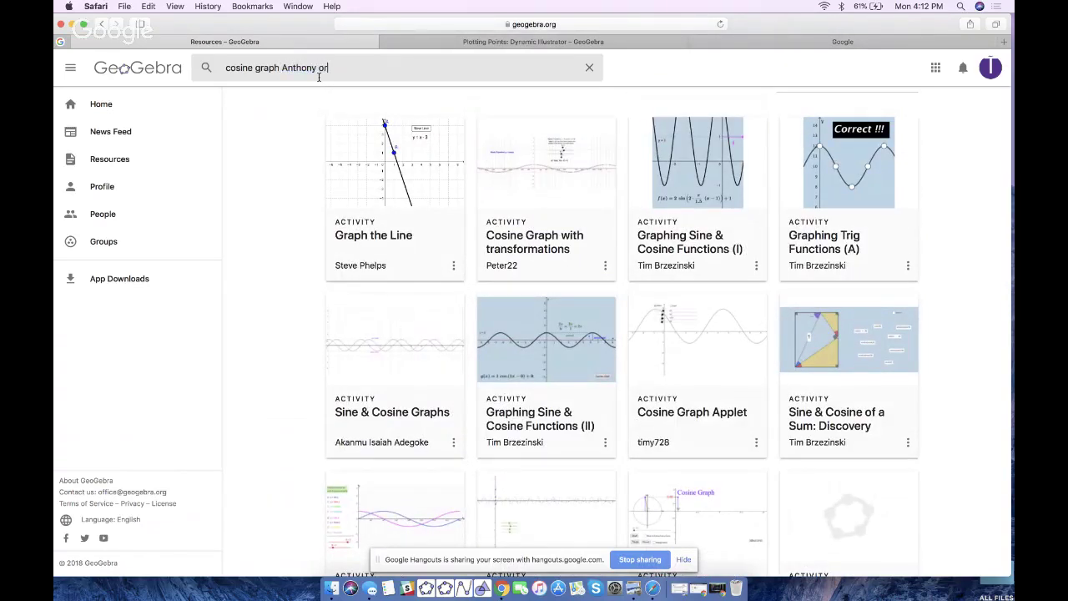
key(Return)
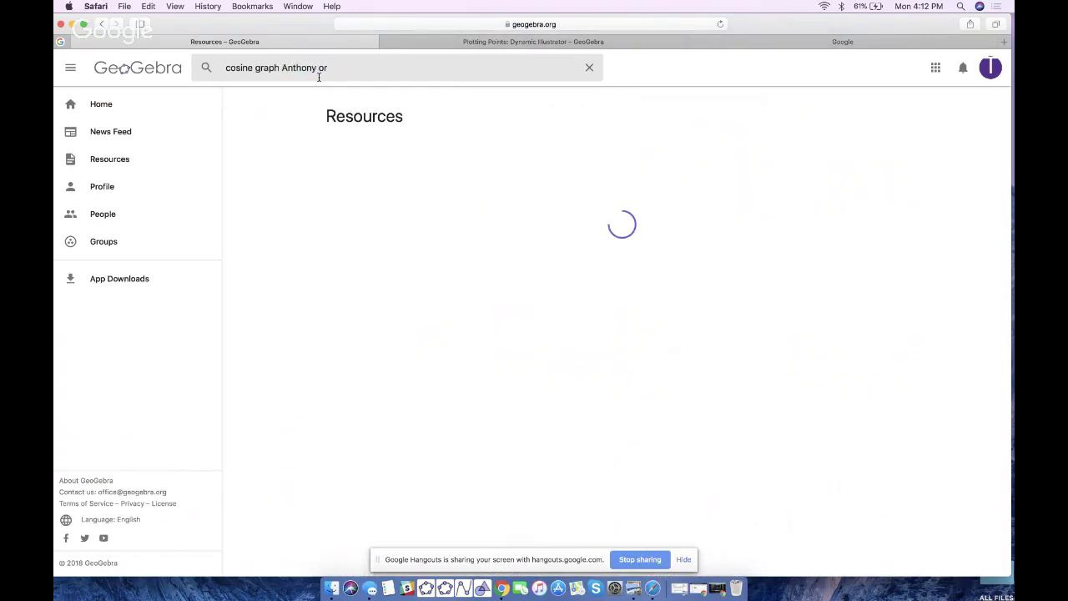
scroll(501, 185, down, 5)
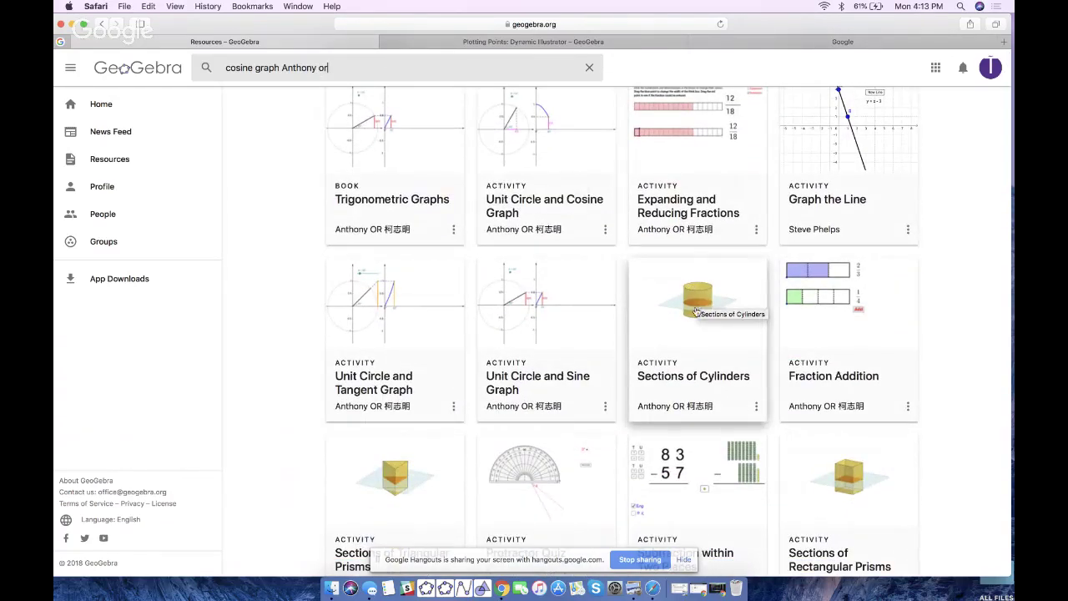
Open the Sections of Cylinders activity, try its Height, Rotate 1 and Rotate 2 sliders, and check the page's web address
click(680, 334)
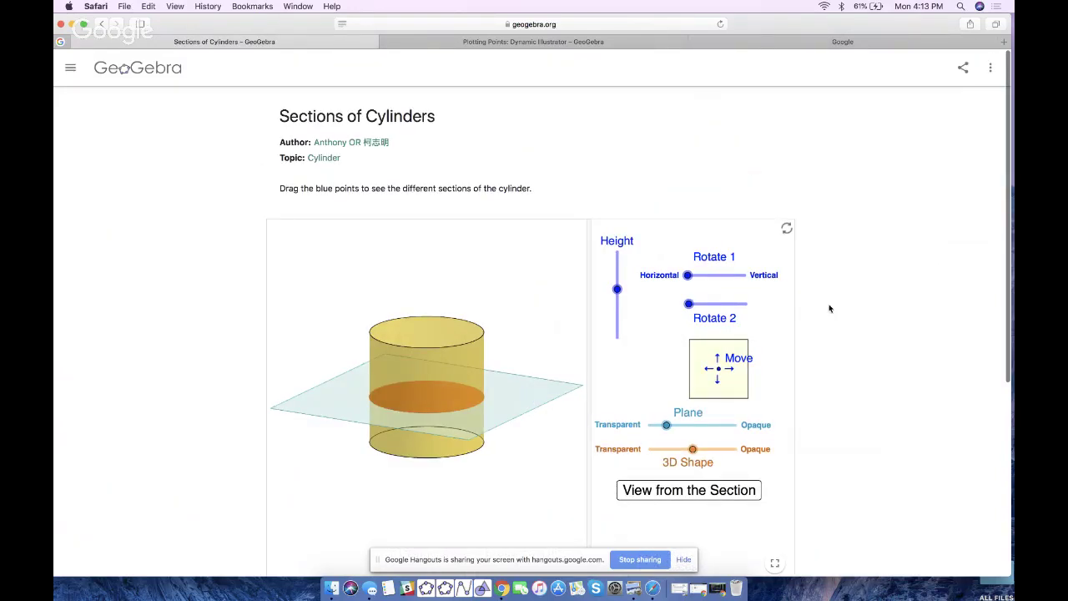
scroll(872, 310, down, 5)
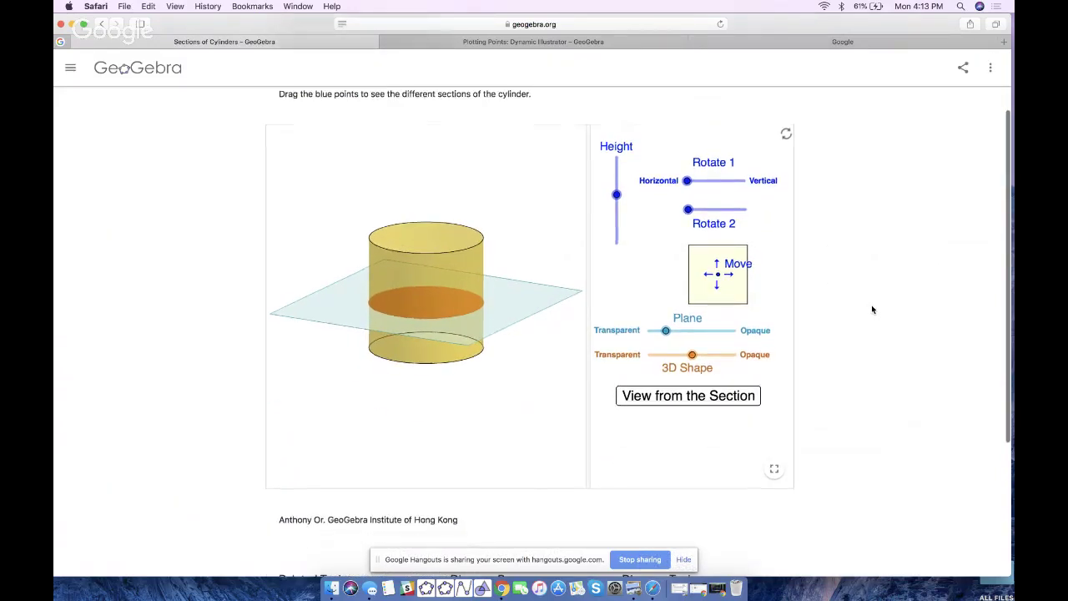
scroll(872, 310, up, 5)
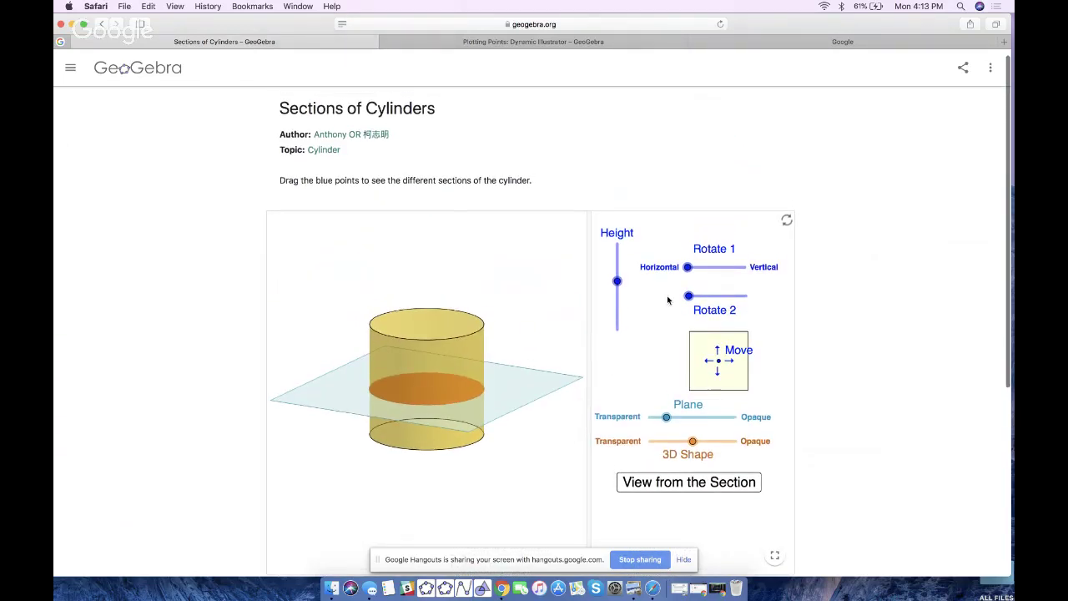
mouse_move(617, 284)
mouse_down()
mouse_move(617, 298)
mouse_move(618, 272)
mouse_up()
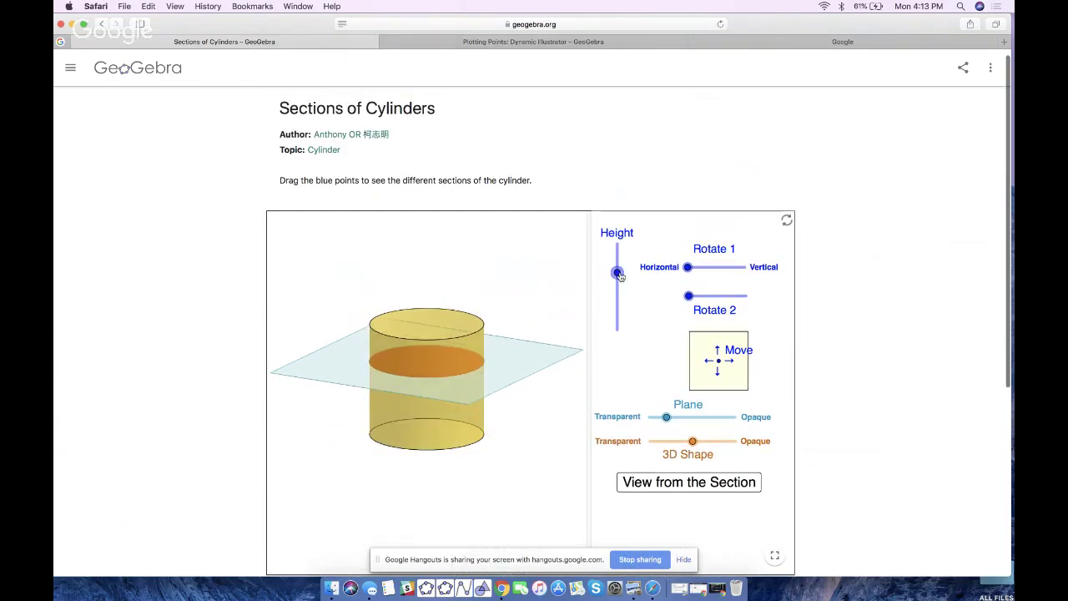
drag(688, 267, 696, 296)
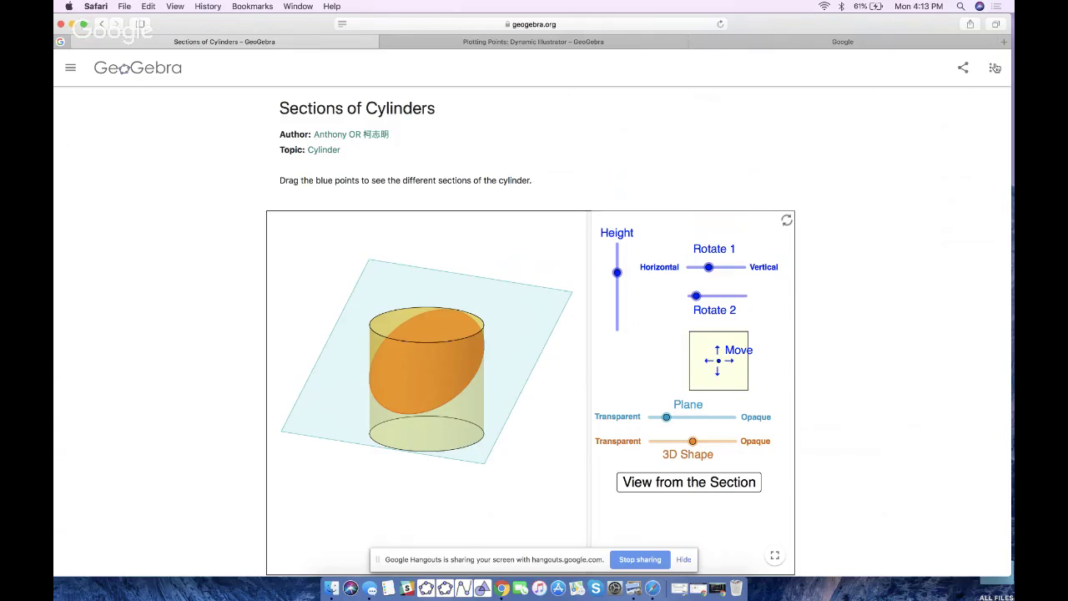
click(563, 25)
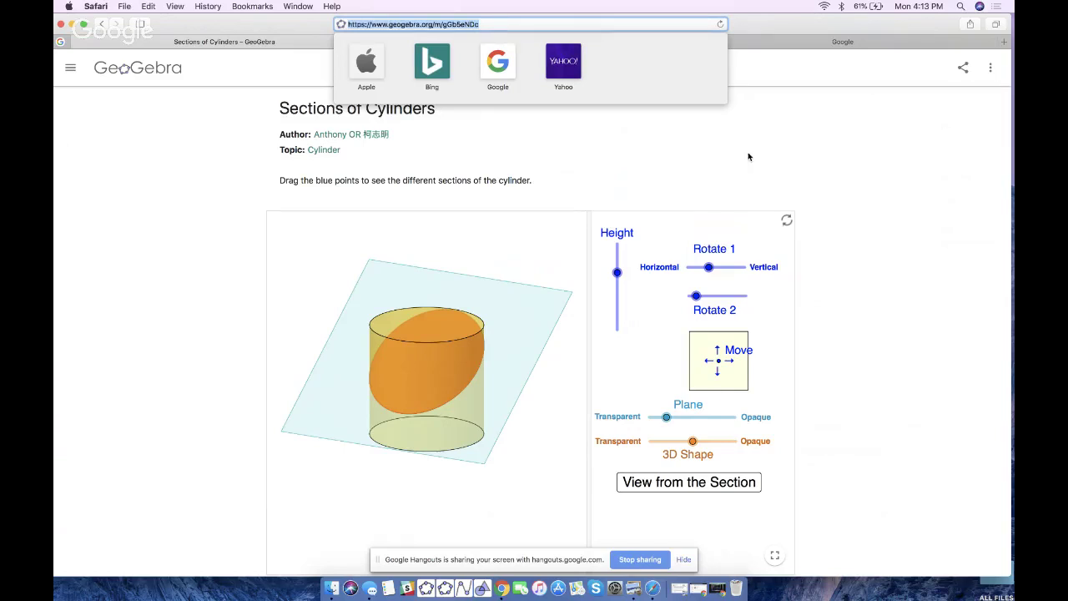
click(761, 163)
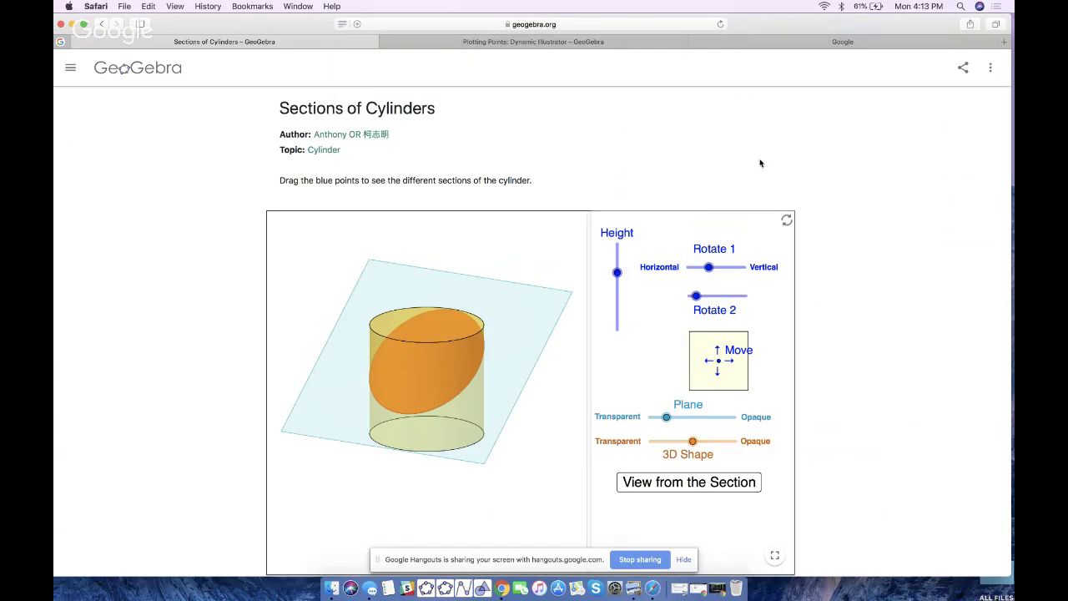
From the details page of Sections of Cylinders, add the activity to the Working with Integers chapter of the Algebra 1 Activities book
click(993, 70)
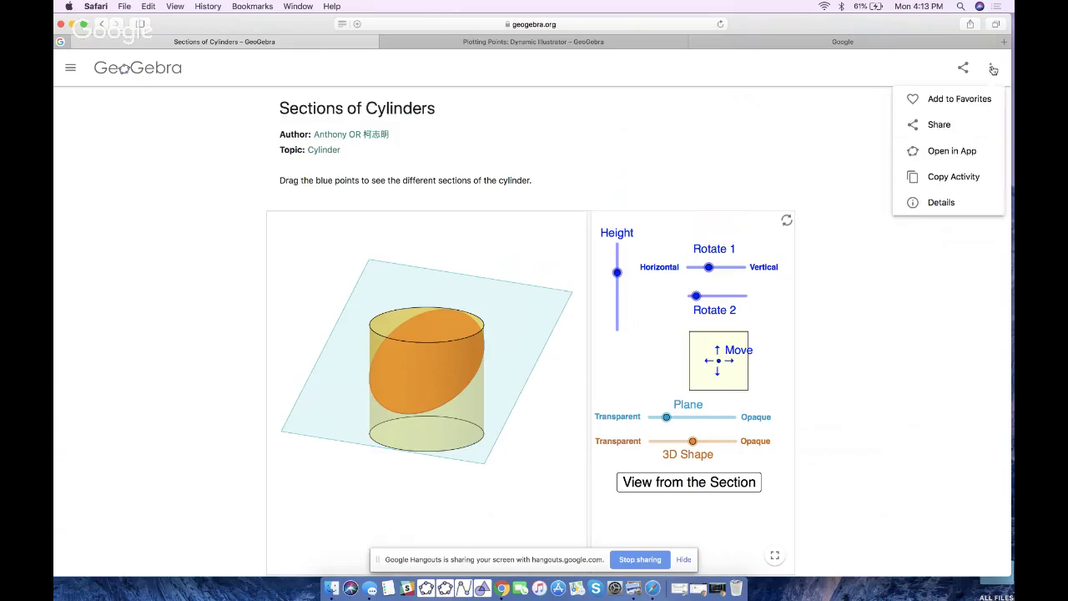
click(941, 203)
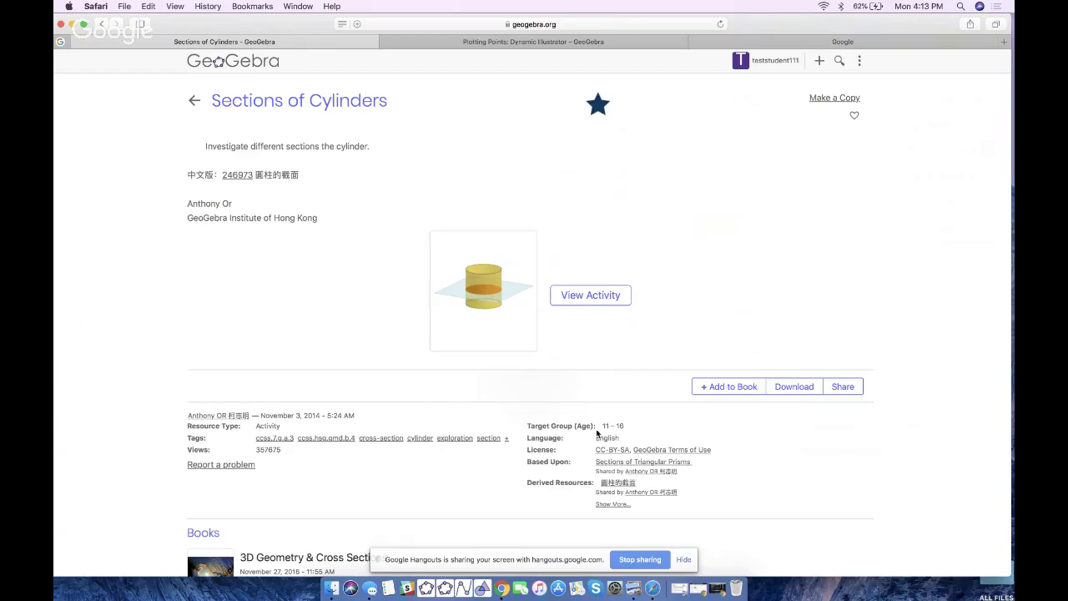
click(730, 388)
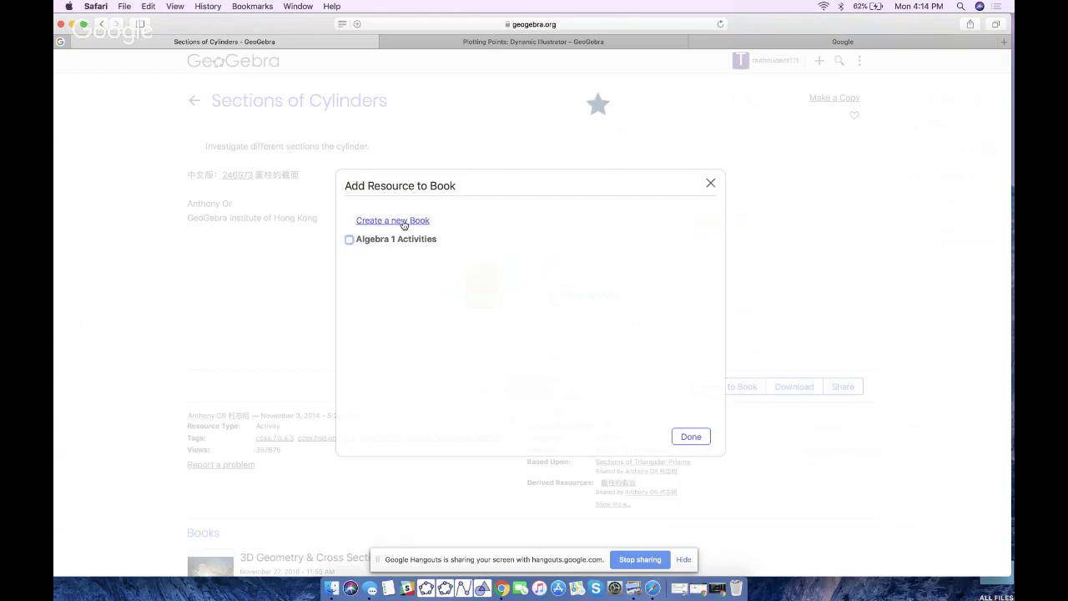
click(349, 242)
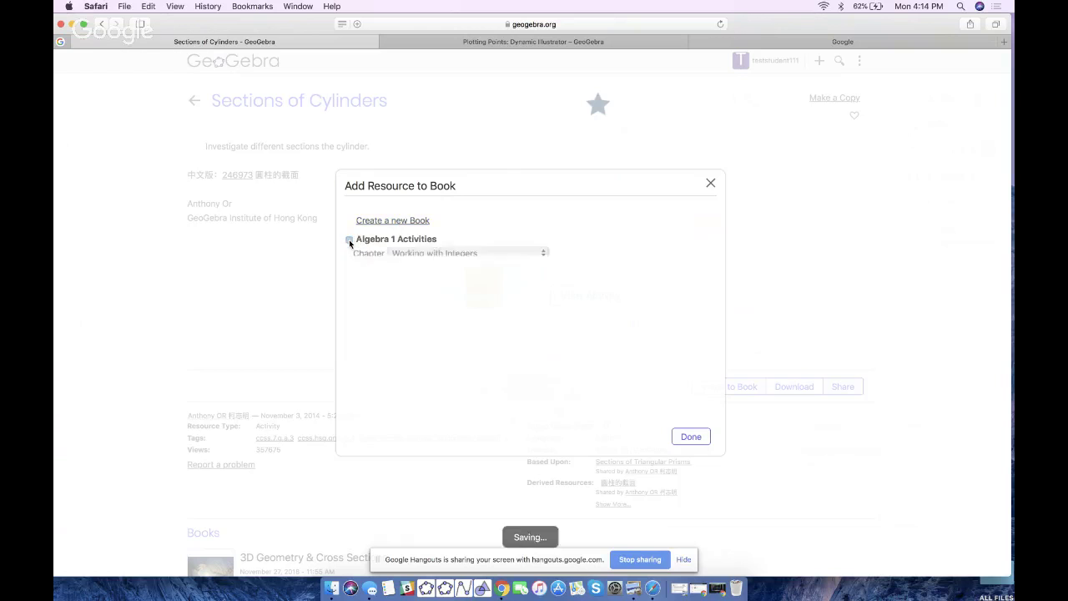
click(415, 255)
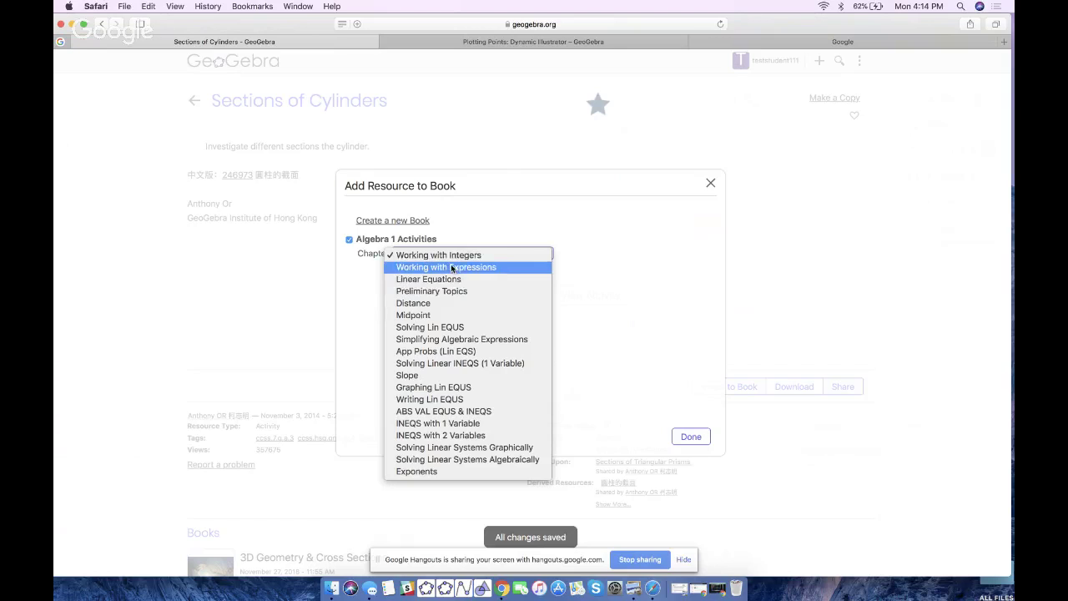
click(448, 254)
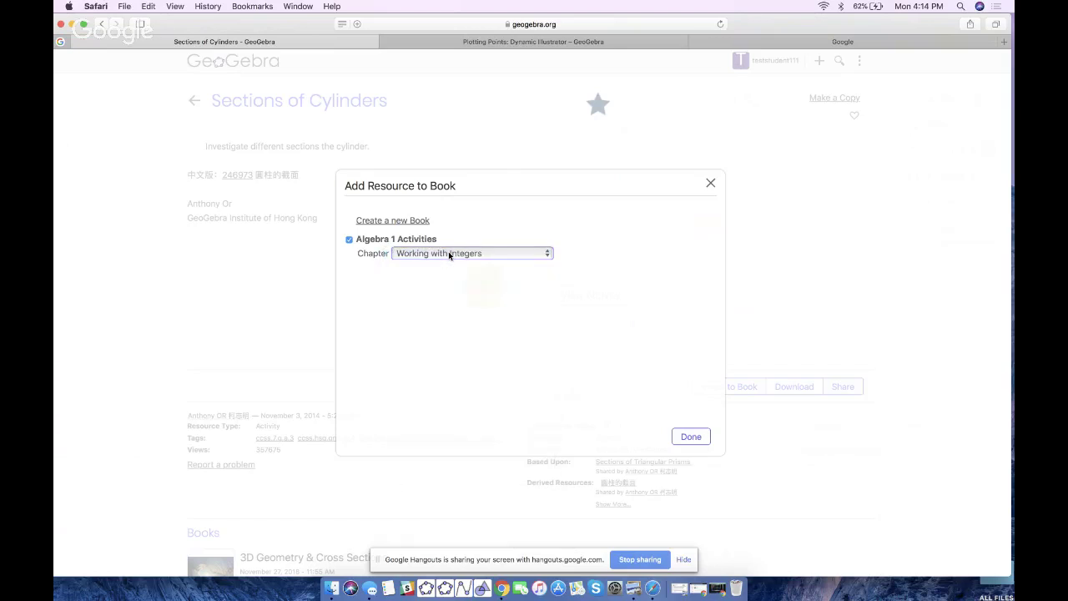
click(695, 439)
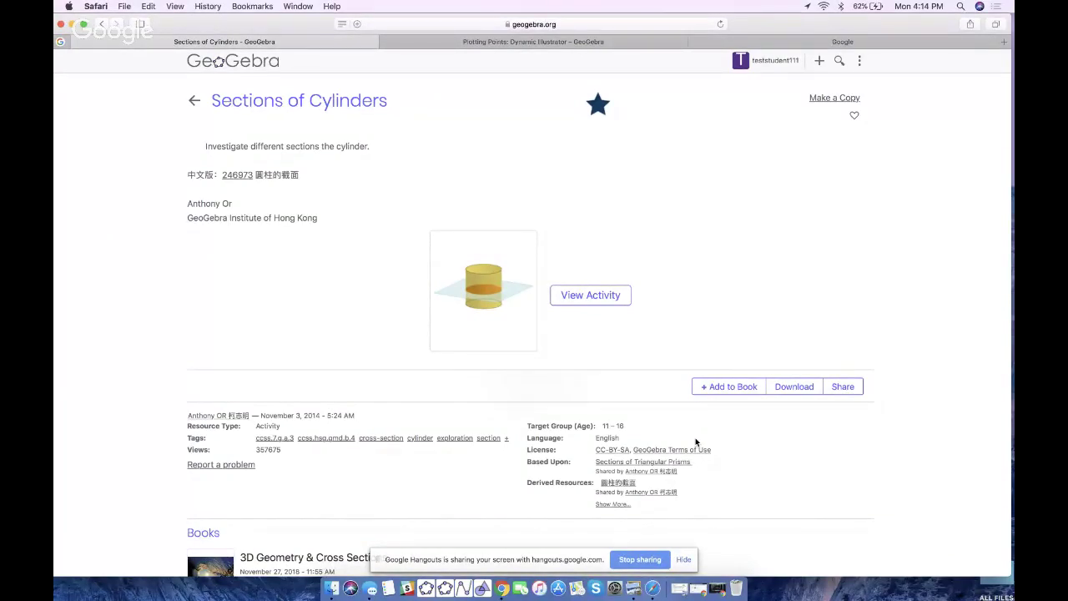
Open the Algebra 1 Activities book from the profile and view the Sections of Cylinders activity in its Working with Integers chapter
click(767, 65)
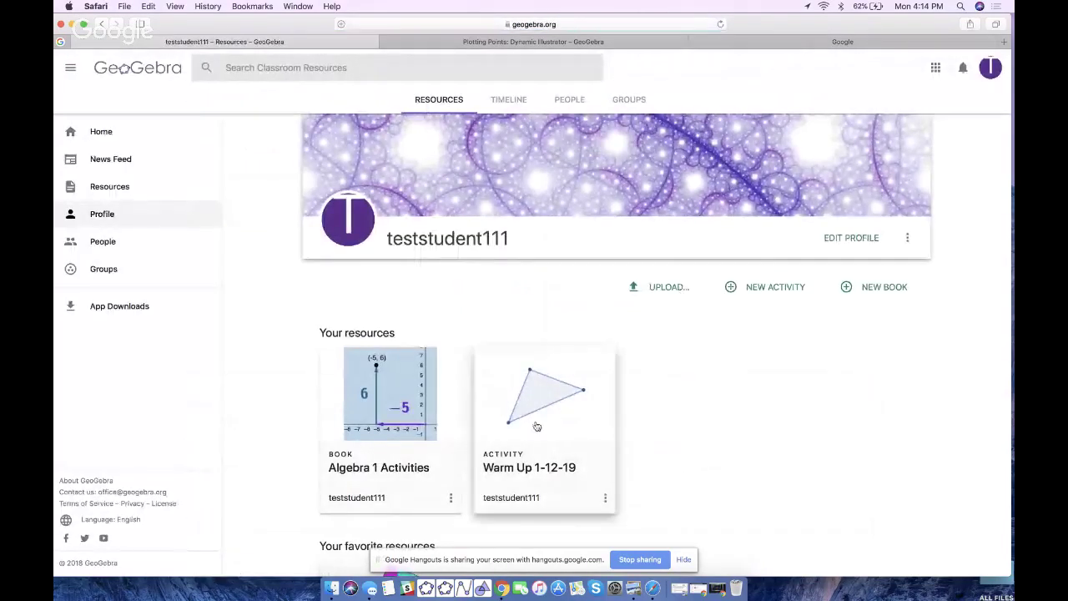
click(394, 417)
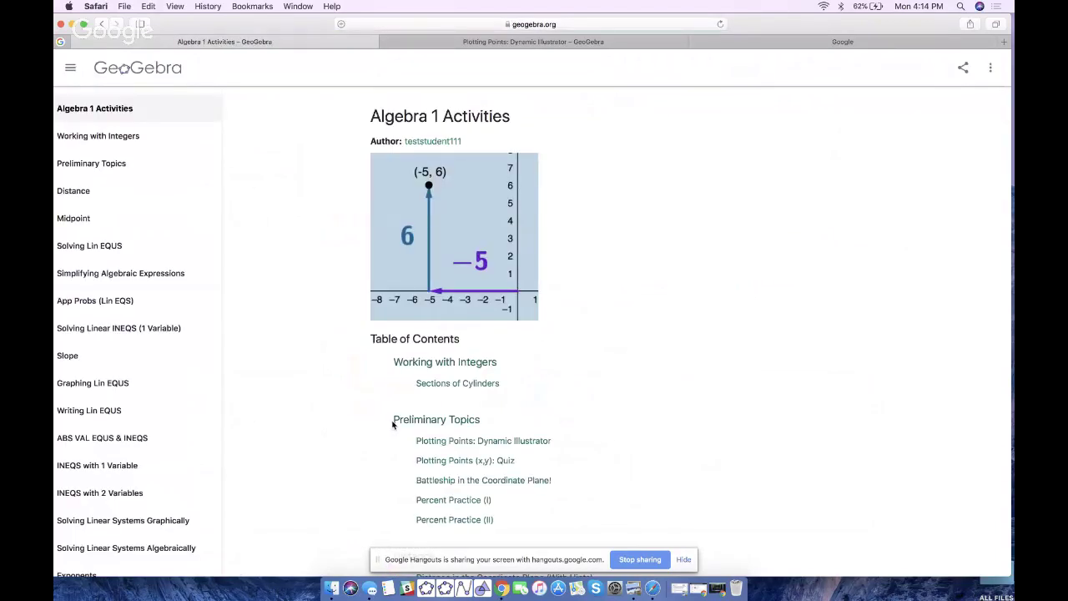
click(446, 364)
click(418, 218)
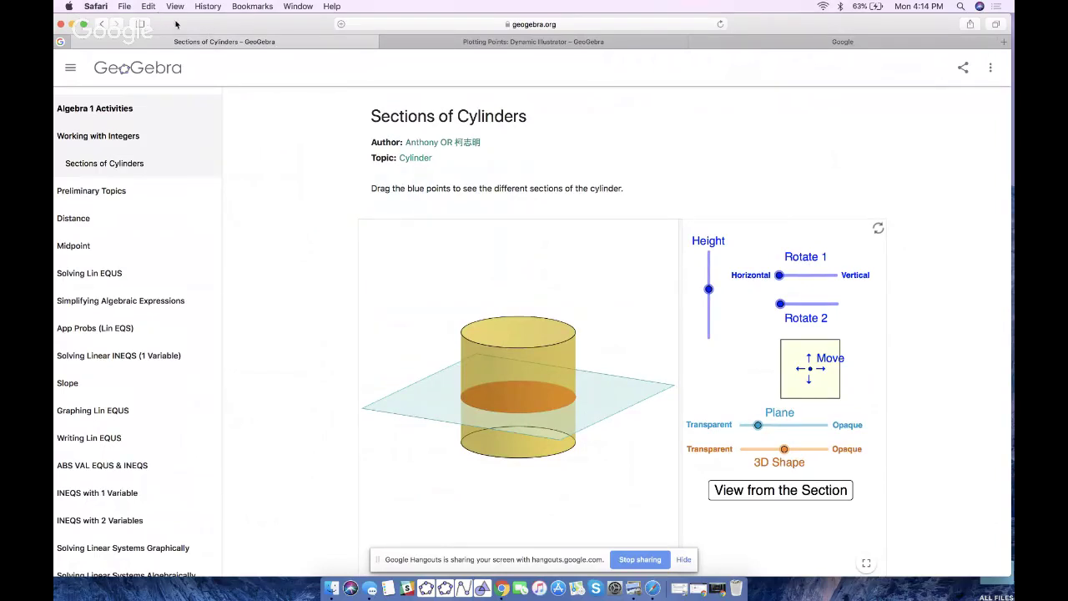
click(72, 25)
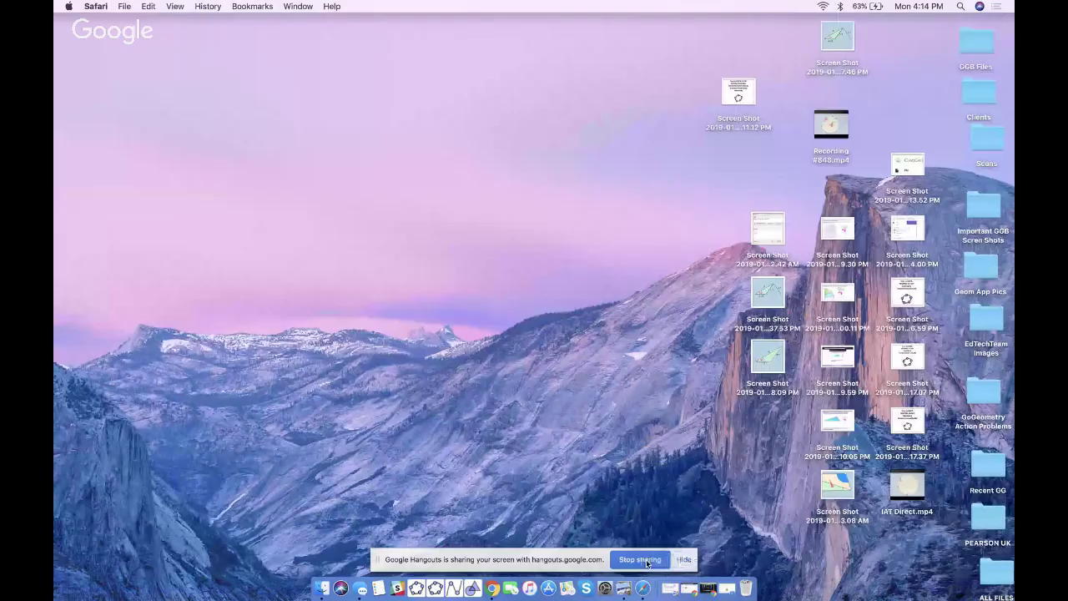
click(647, 564)
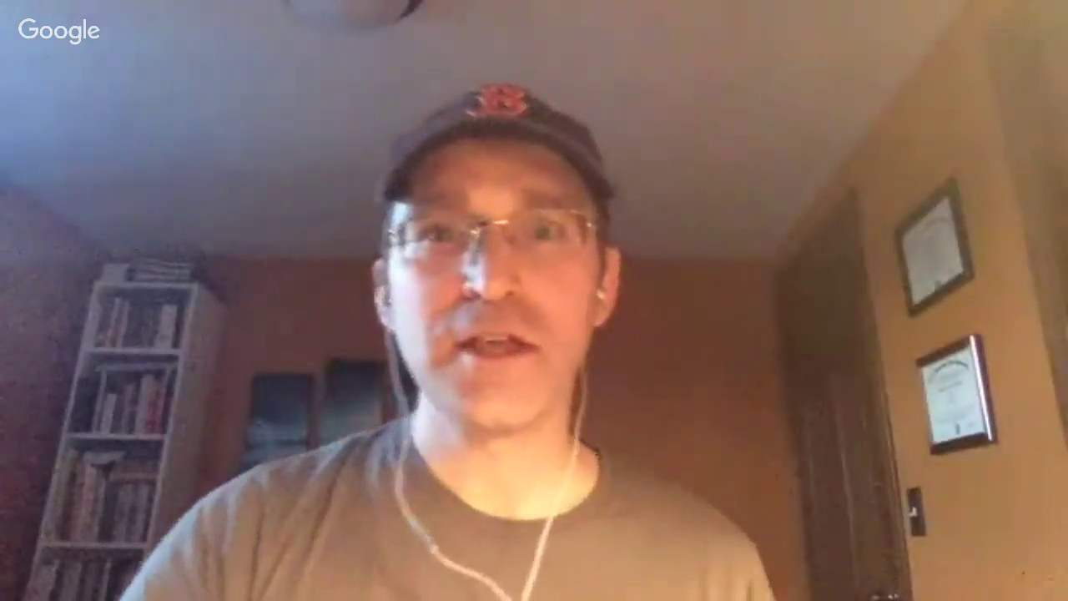